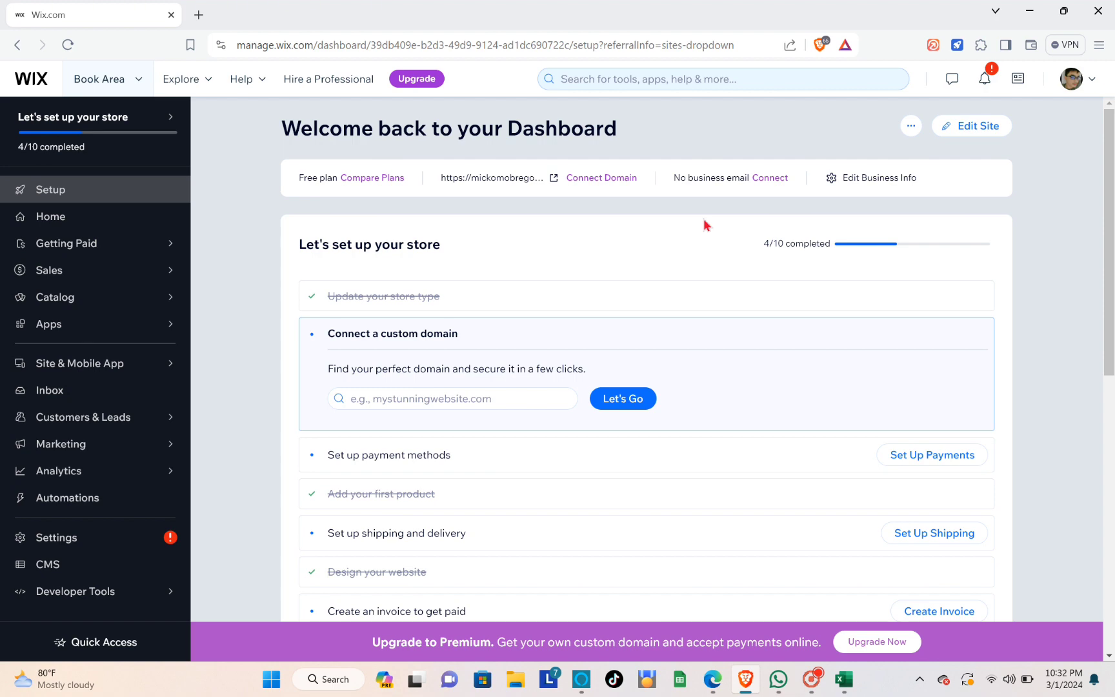
Go to wix.com and reopen the Book Area site's dashboard from the Sites page.
{"action": "scroll", "coordinate": [636, 221], "scroll_direction": "down", "scroll_amount": 5}
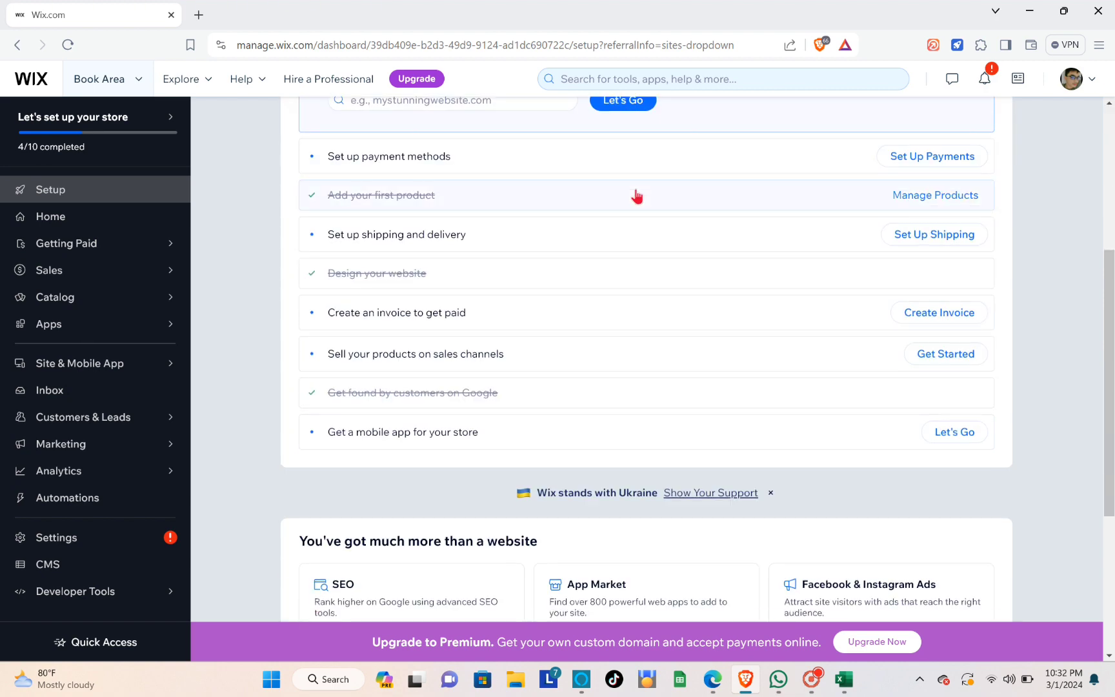
{"action": "scroll", "coordinate": [636, 196], "scroll_direction": "up", "scroll_amount": 4}
{"action": "scroll", "coordinate": [635, 199], "scroll_direction": "down", "scroll_amount": 1}
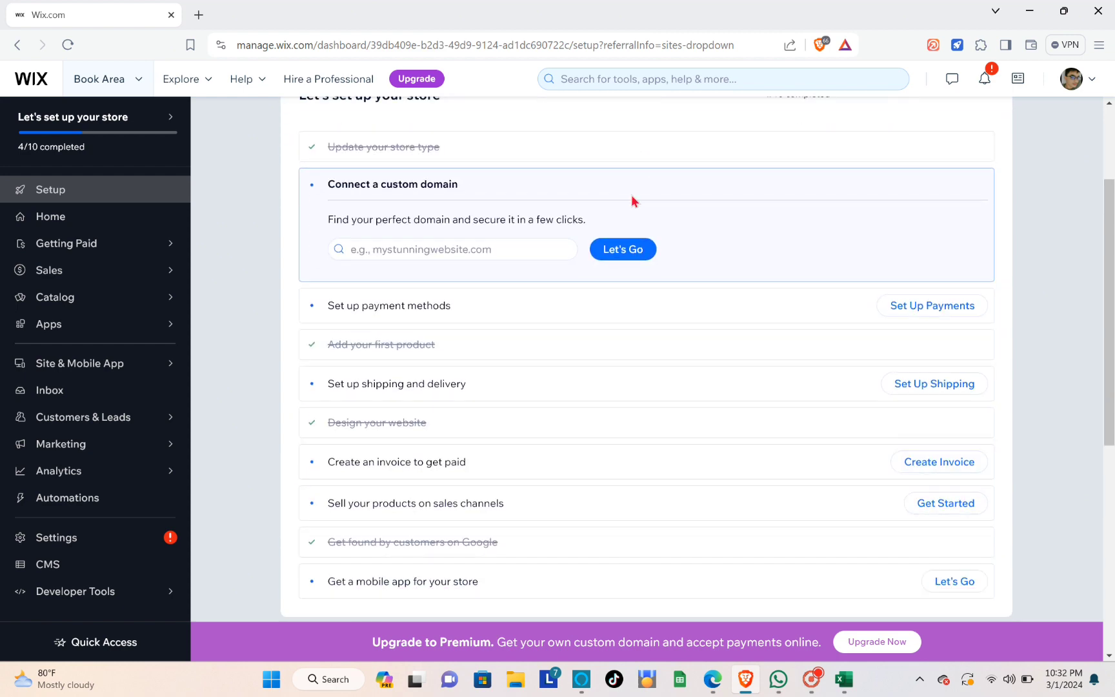
{"action": "left_click", "coordinate": [268, 44]}
{"action": "type", "text": "w"}
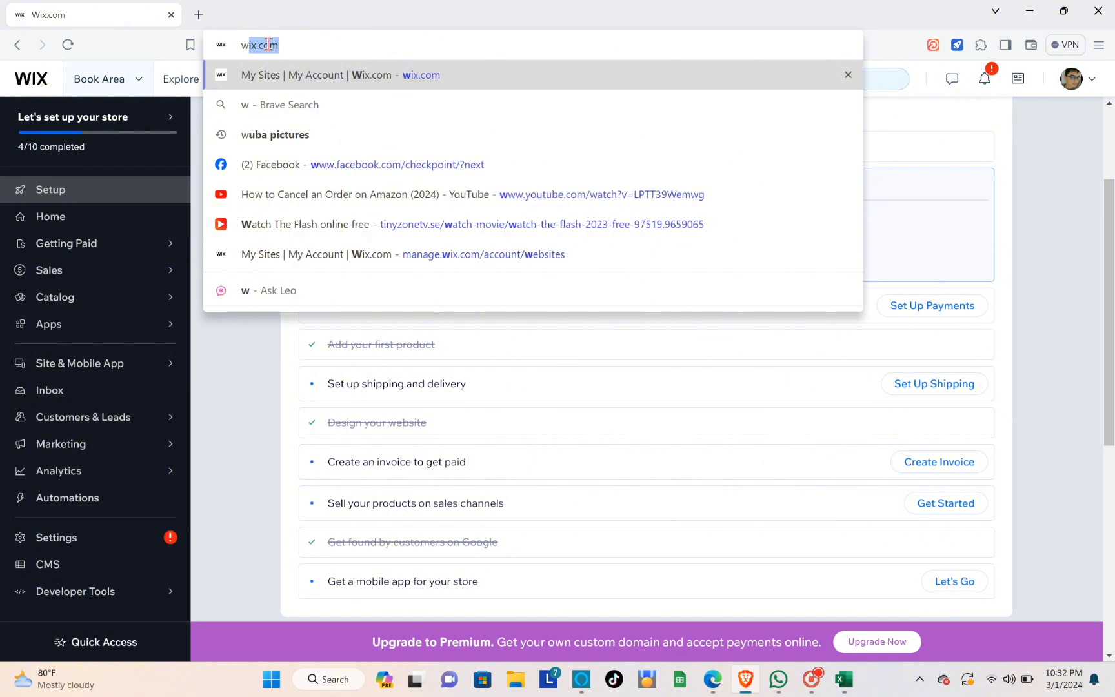
{"action": "key", "text": "Return"}
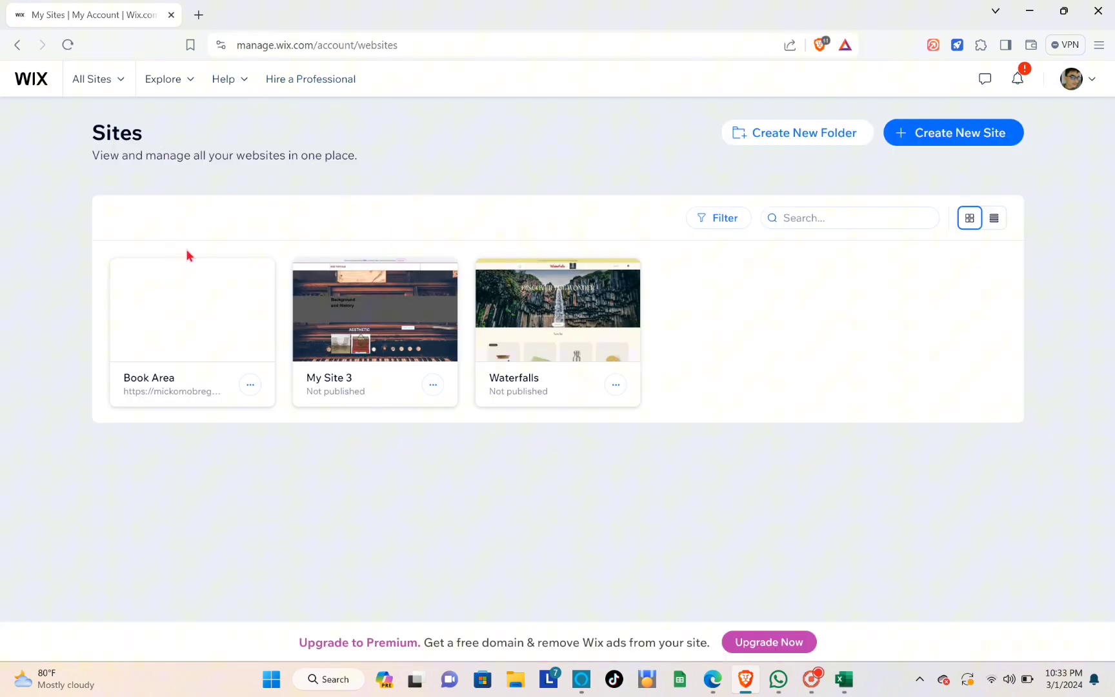
{"action": "left_click", "coordinate": [132, 87]}
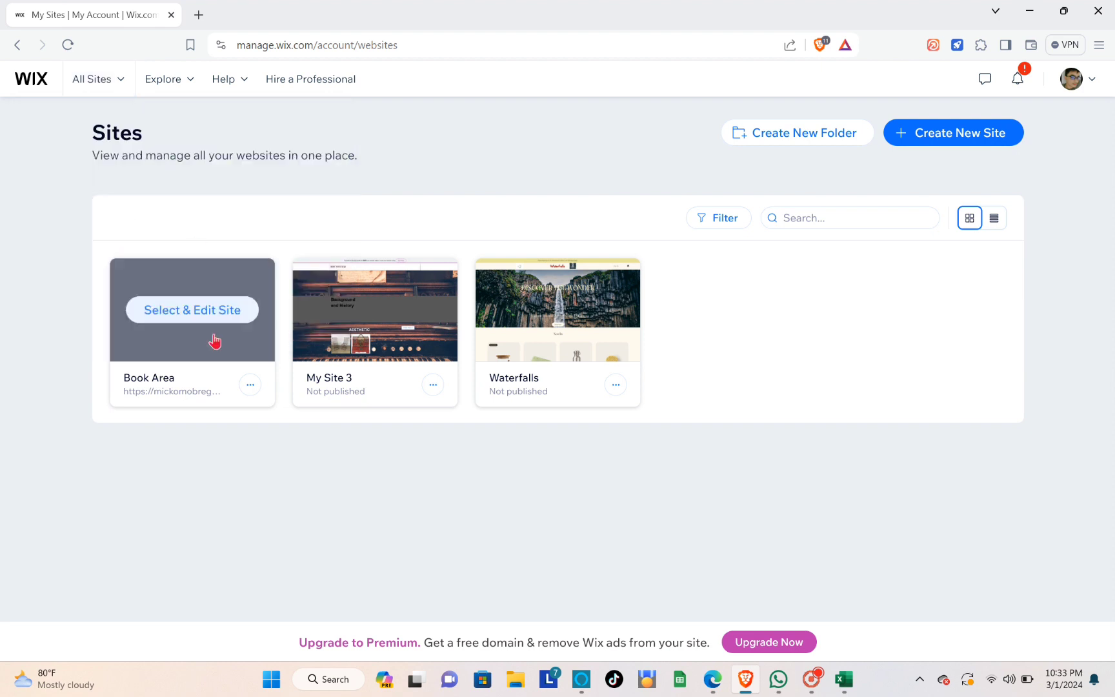
{"action": "left_click", "coordinate": [211, 315]}
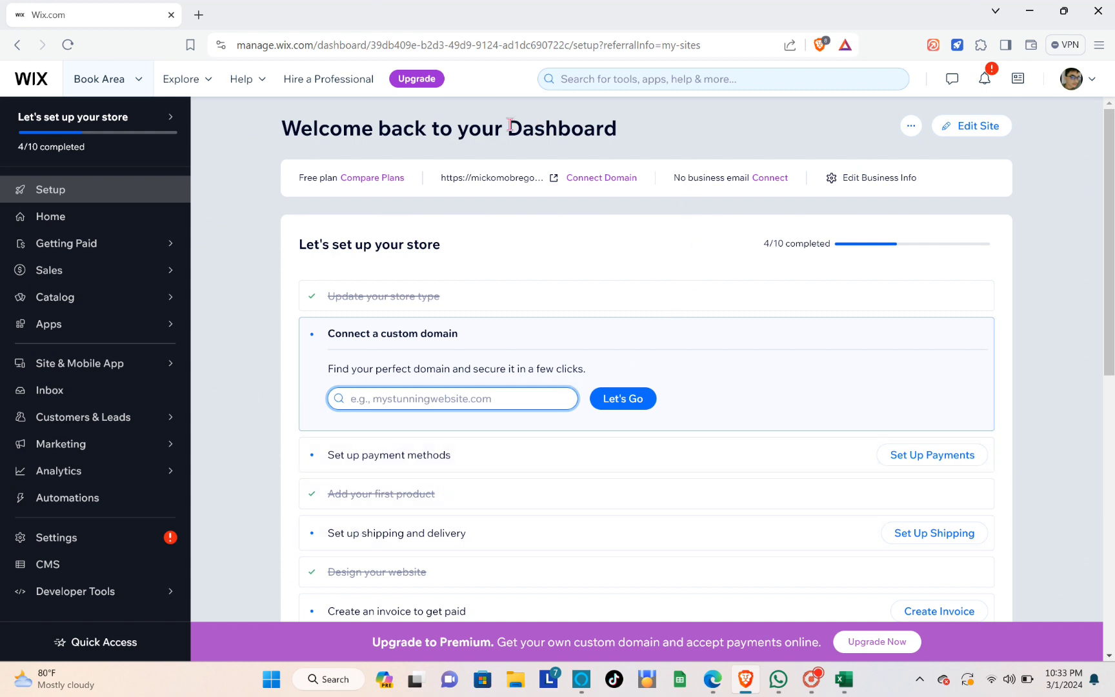
{"action": "scroll", "coordinate": [548, 232], "scroll_direction": "down", "scroll_amount": 1}
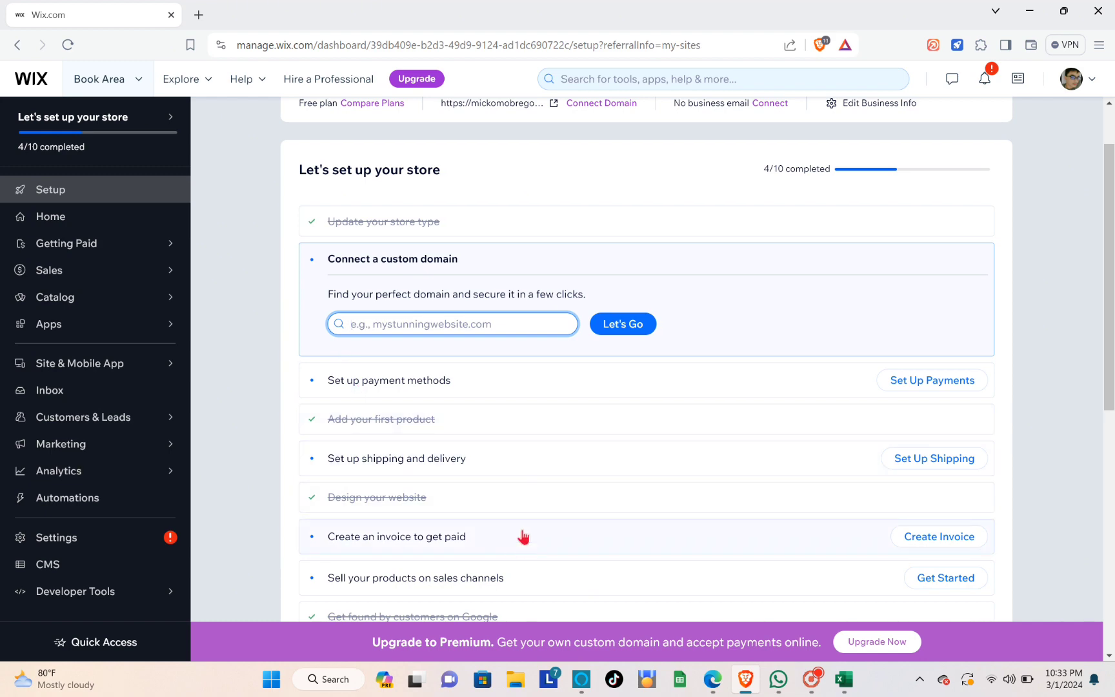
{"action": "scroll", "coordinate": [527, 405], "scroll_direction": "down", "scroll_amount": 1}
{"action": "scroll", "coordinate": [520, 364], "scroll_direction": "up", "scroll_amount": 2}
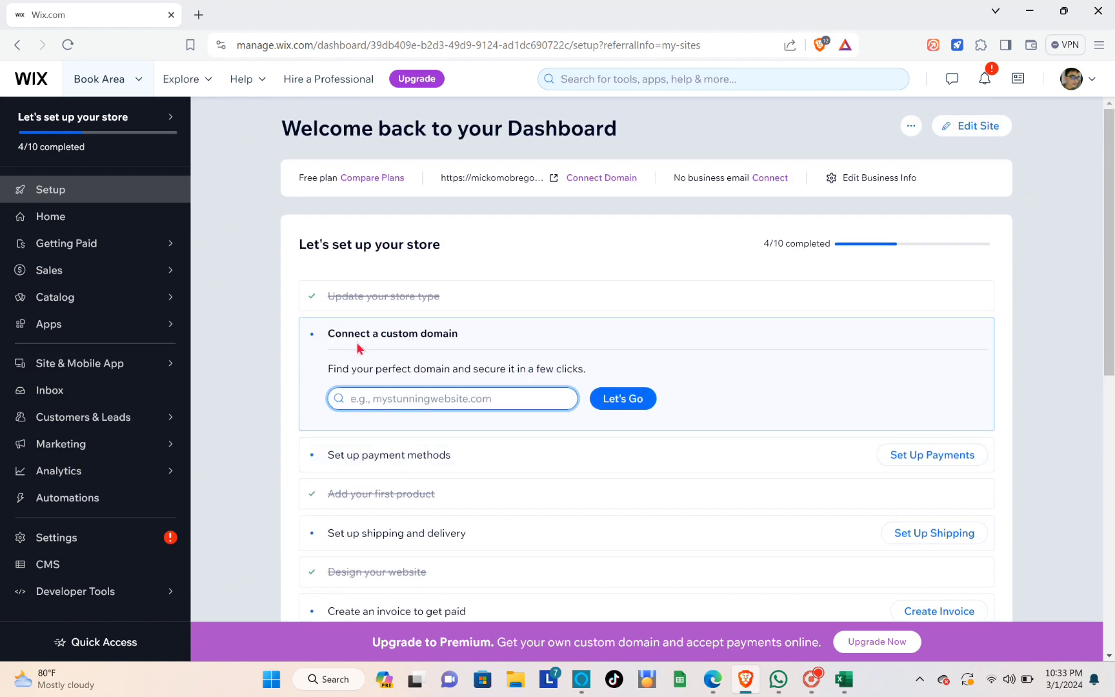
{"action": "scroll", "coordinate": [421, 383], "scroll_direction": "down", "scroll_amount": 1}
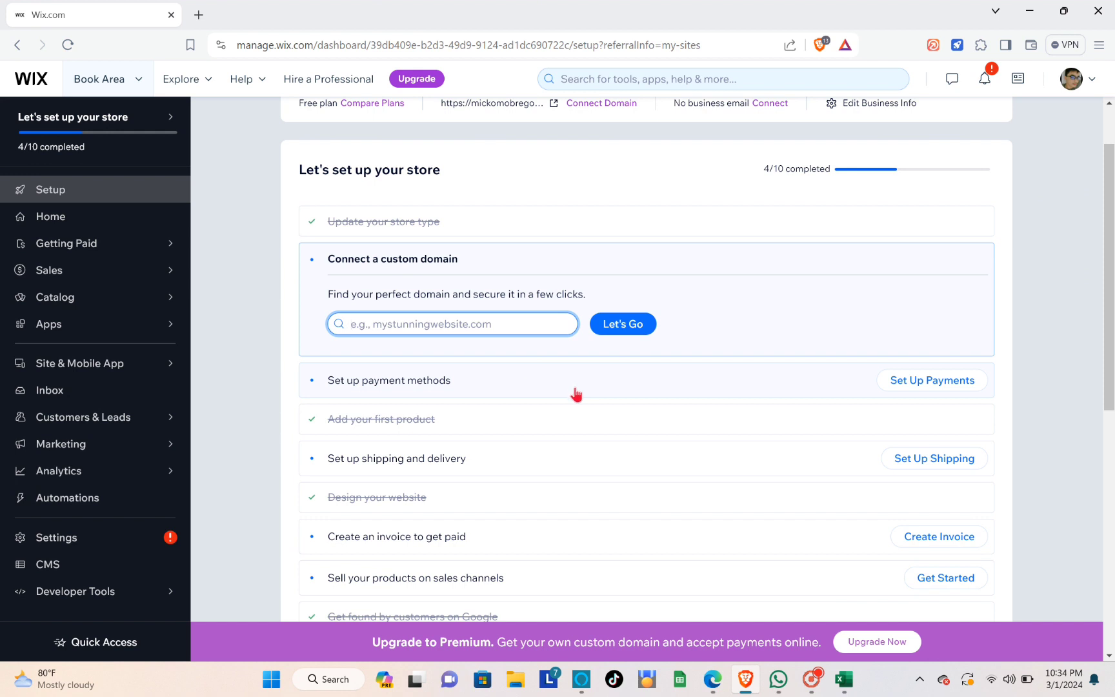
Start payment setup, keep Philippines as the business location, and view more payment options.
{"action": "left_click", "coordinate": [953, 390]}
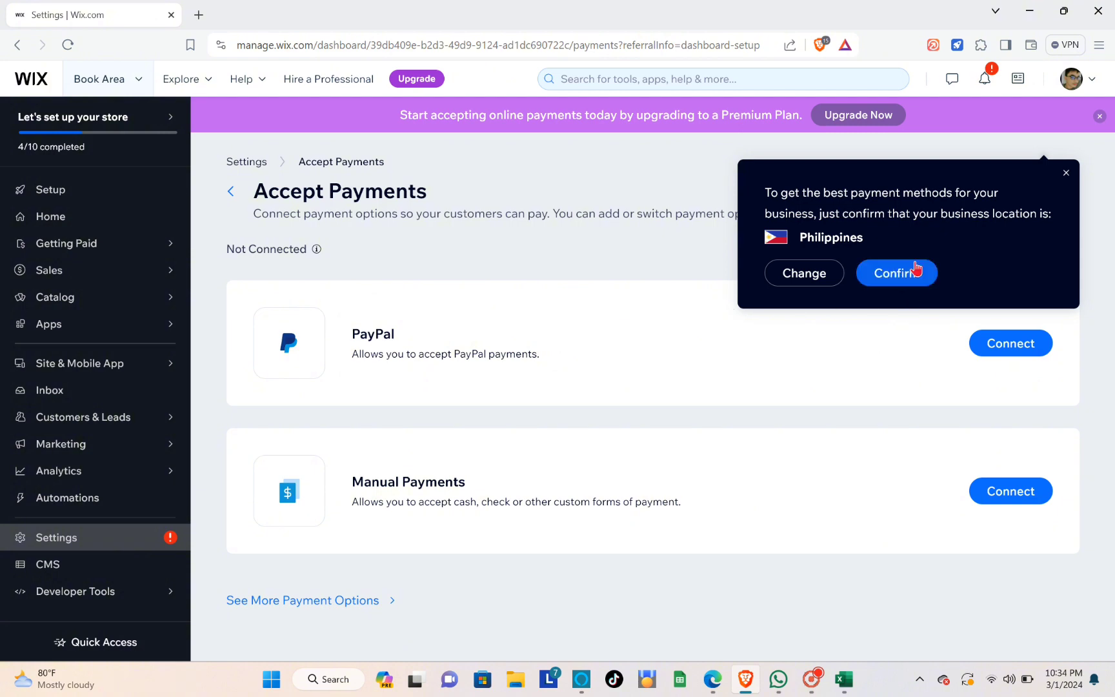
{"action": "left_click", "coordinate": [916, 269]}
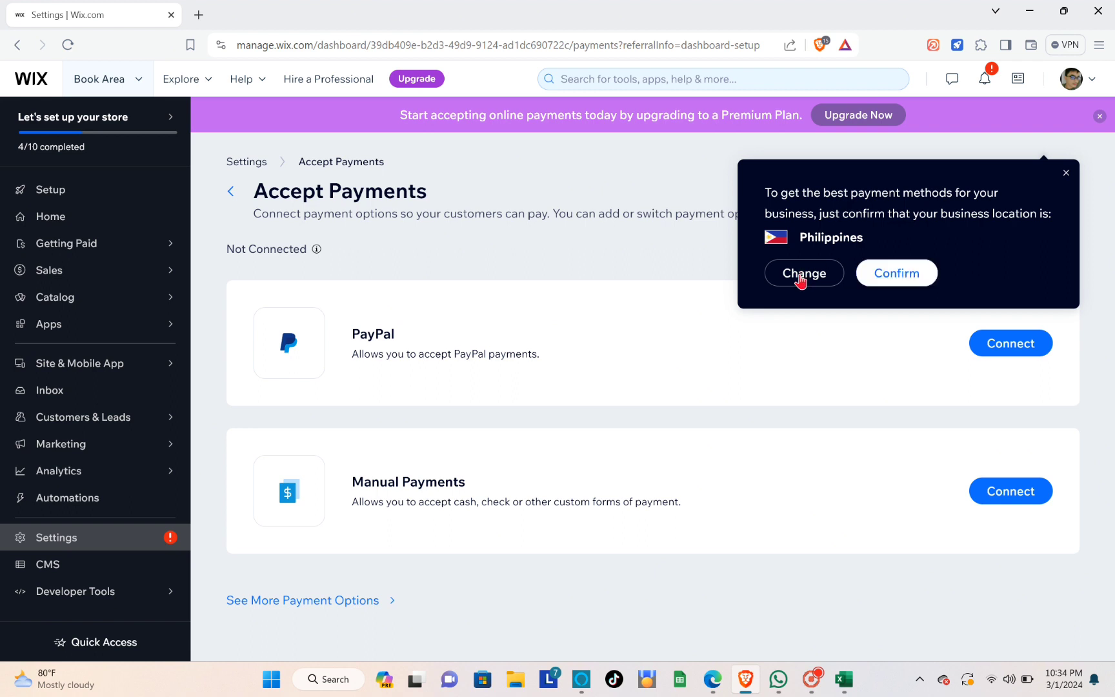
{"action": "left_click", "coordinate": [906, 278]}
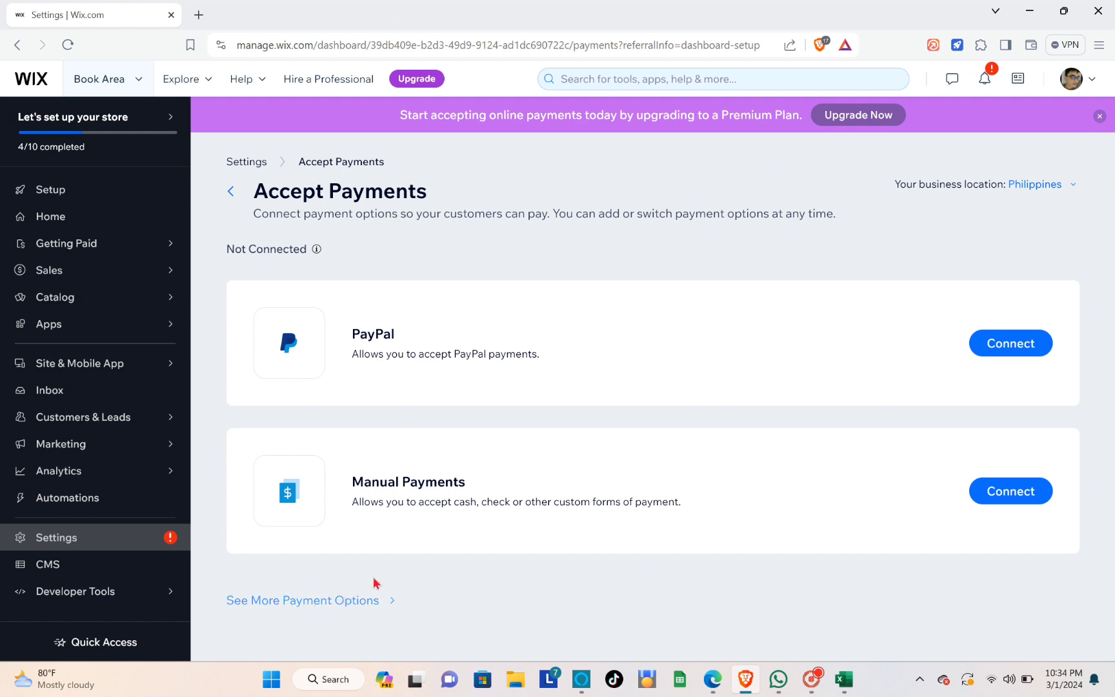
{"action": "left_click", "coordinate": [342, 600]}
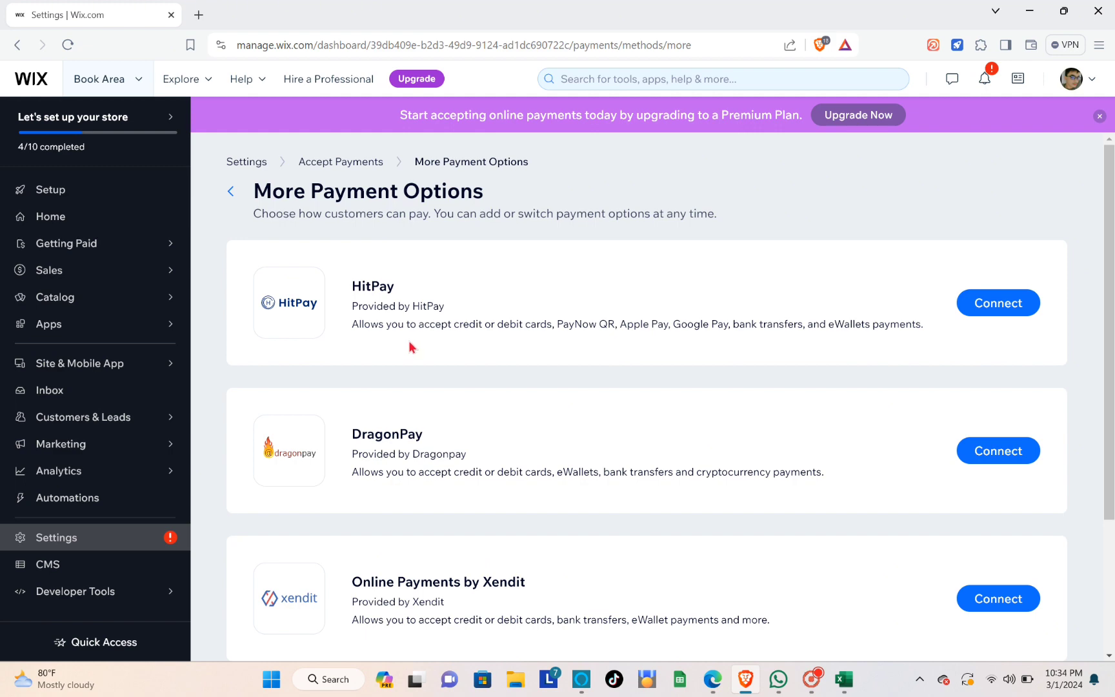
{"action": "scroll", "coordinate": [410, 321], "scroll_direction": "down", "scroll_amount": 1}
{"action": "scroll", "coordinate": [410, 322], "scroll_direction": "down", "scroll_amount": 3}
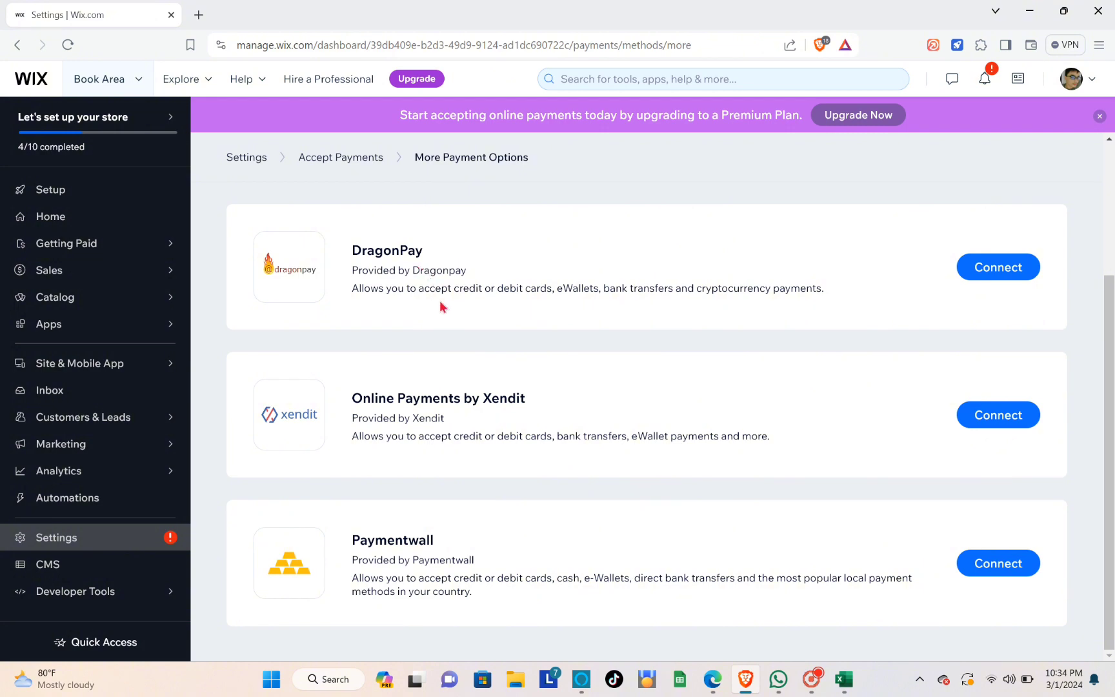
{"action": "scroll", "coordinate": [440, 306], "scroll_direction": "up", "scroll_amount": 3}
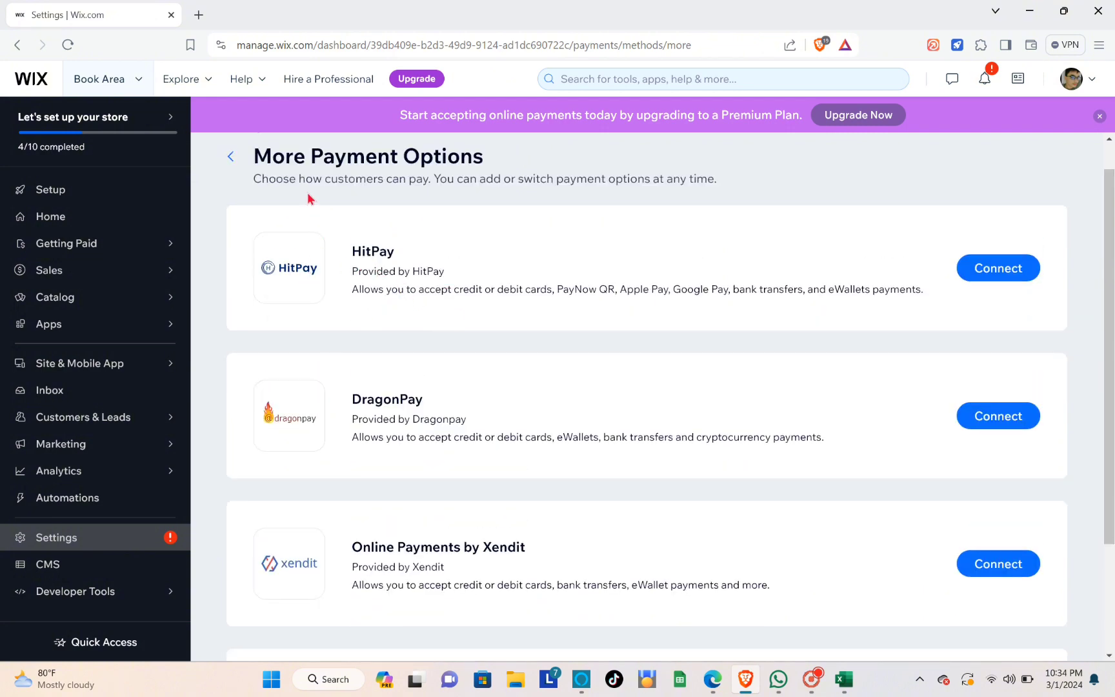
{"action": "left_click", "coordinate": [230, 156]}
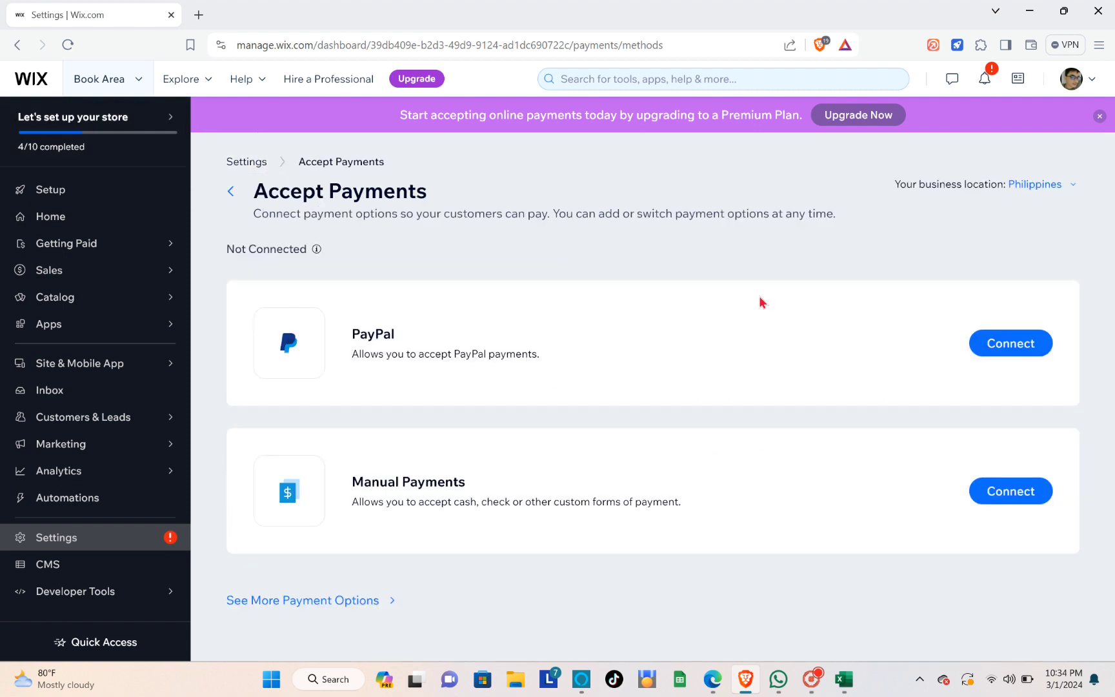
Change the business location to Austria via the country search.
{"action": "left_click", "coordinate": [1064, 187]}
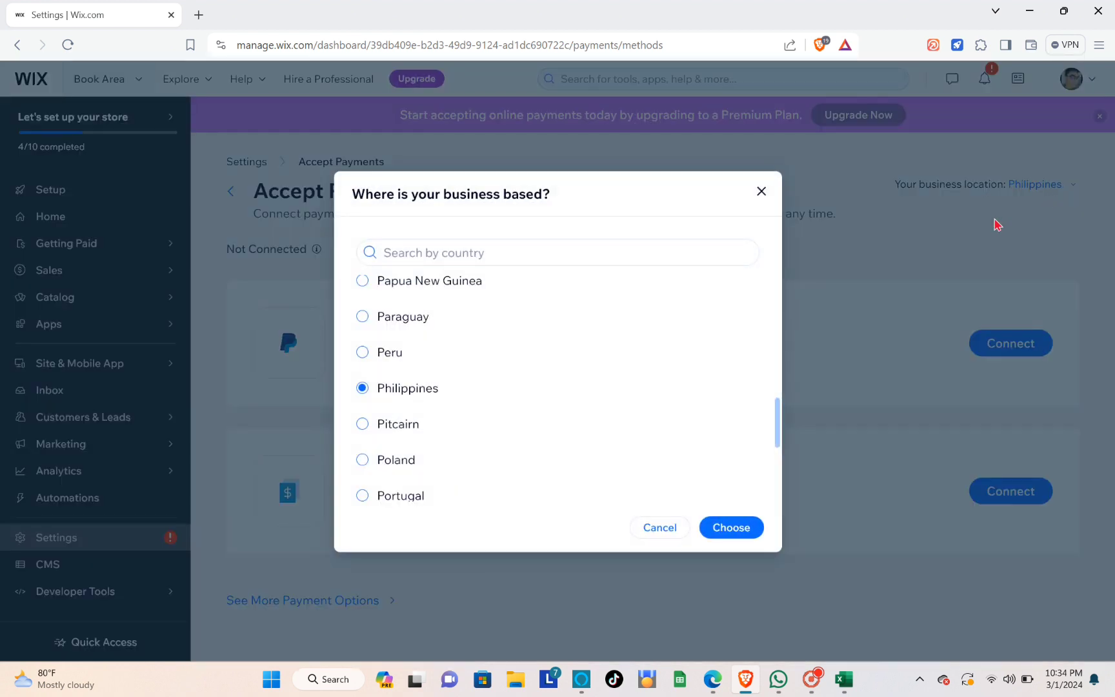
{"action": "left_click", "coordinate": [584, 253]}
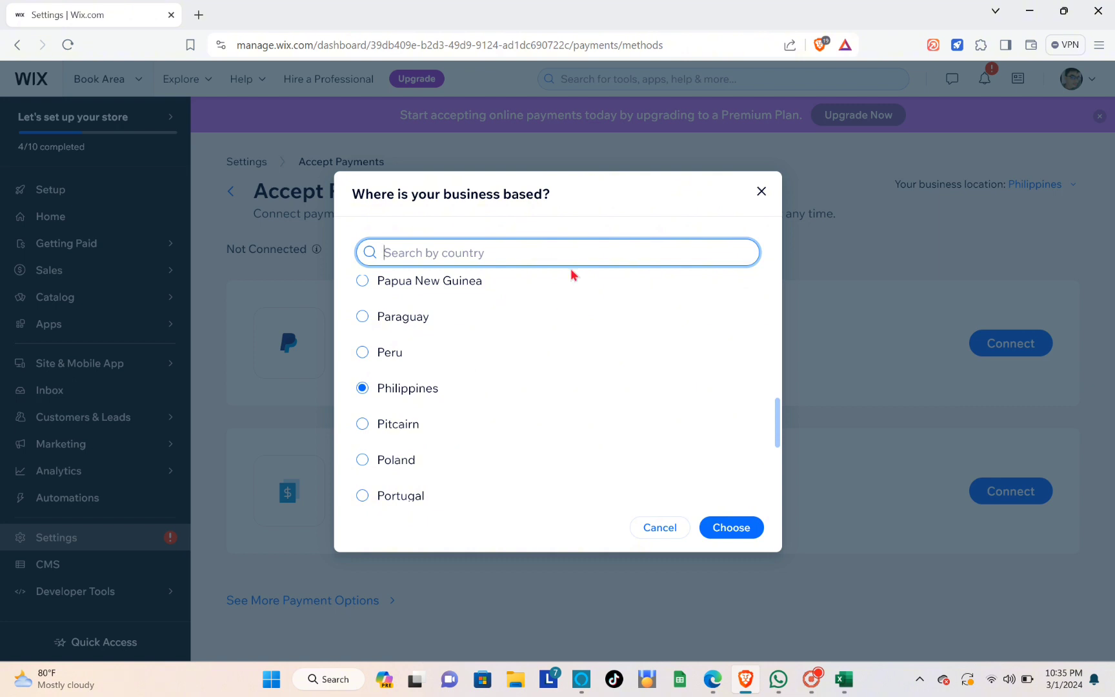
{"action": "type", "text": "us"}
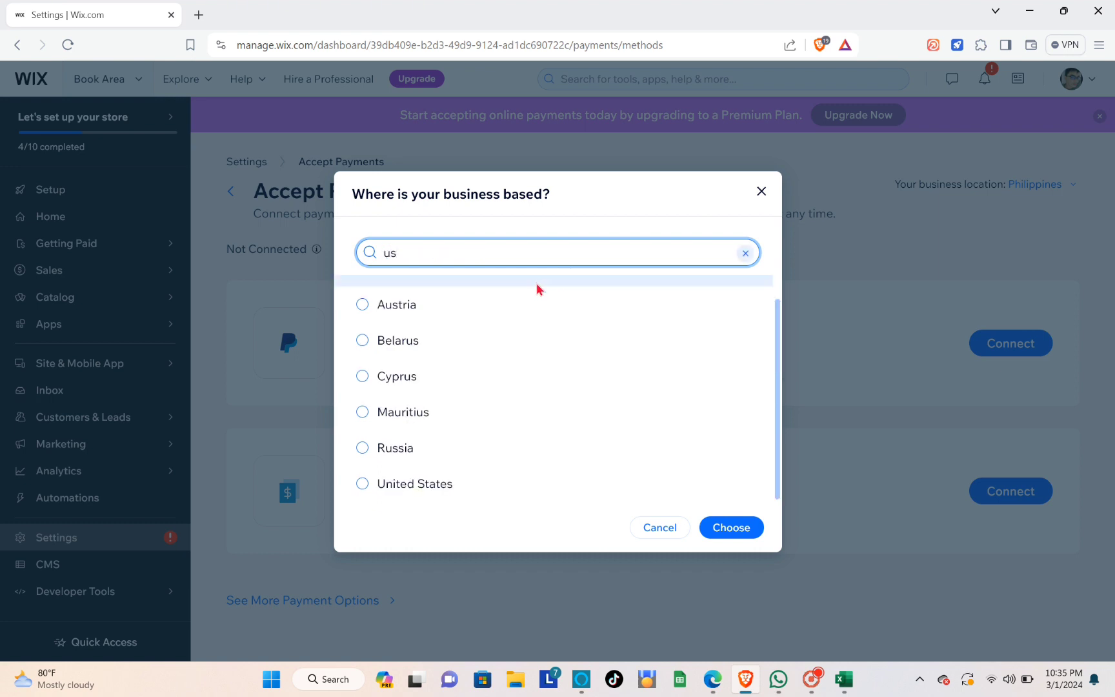
{"action": "left_click", "coordinate": [476, 321]}
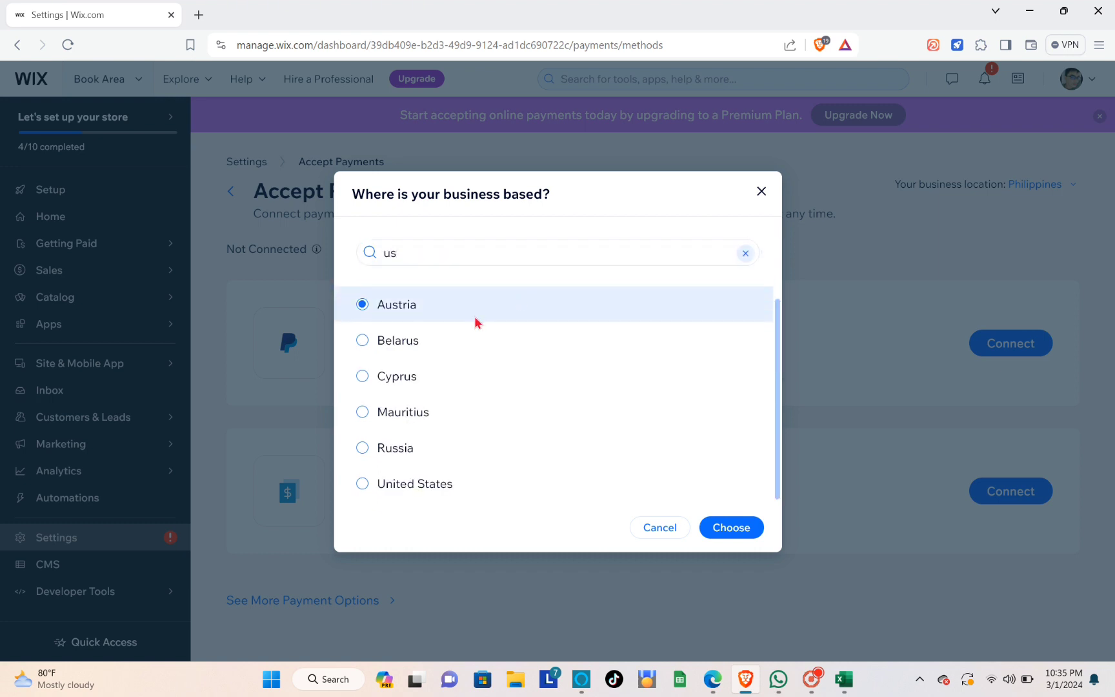
{"action": "left_click", "coordinate": [736, 534]}
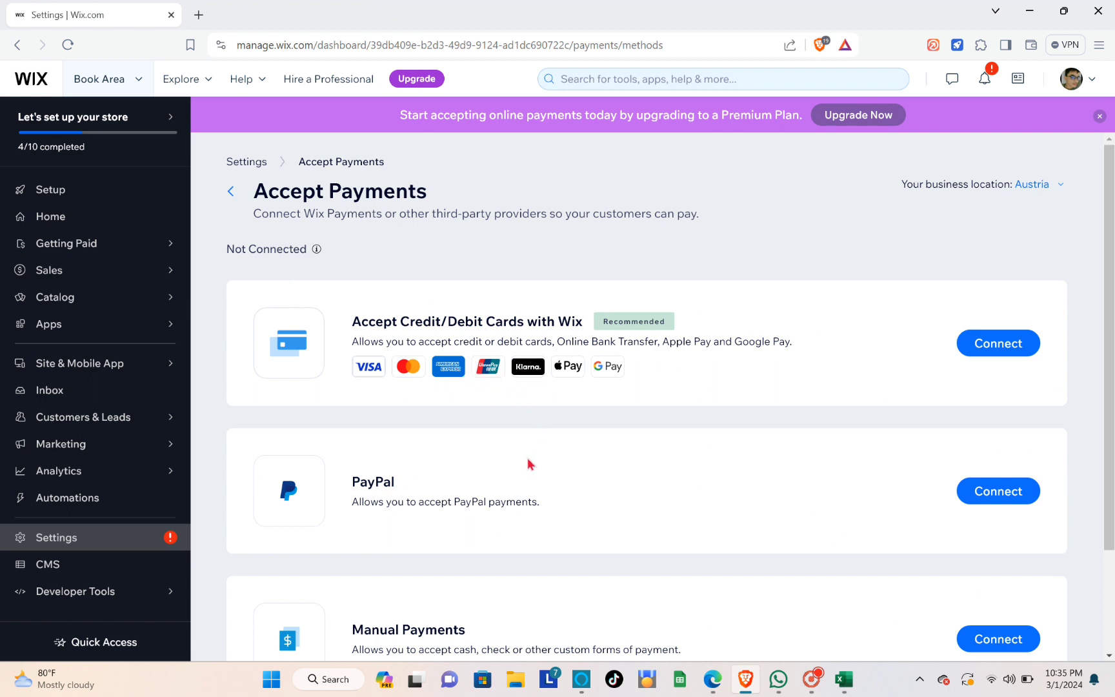
Start connecting credit/debit card payments with Wix.
{"action": "scroll", "coordinate": [529, 463], "scroll_direction": "down", "scroll_amount": 1}
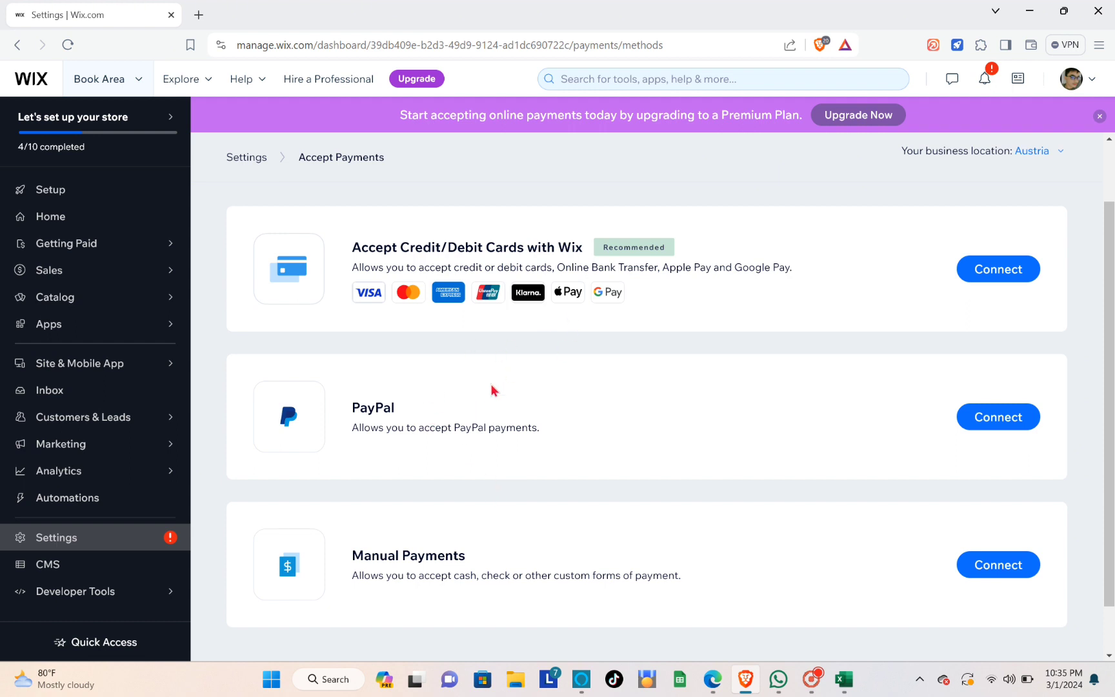
{"action": "scroll", "coordinate": [532, 426], "scroll_direction": "down", "scroll_amount": 1}
{"action": "scroll", "coordinate": [540, 445], "scroll_direction": "down", "scroll_amount": 1}
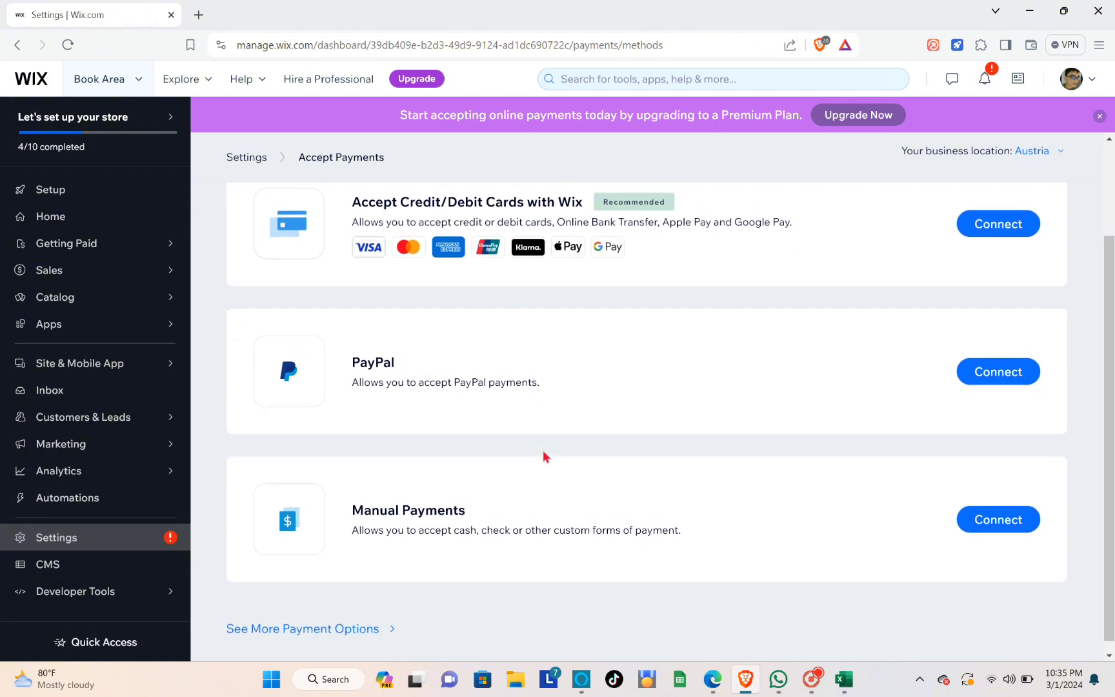
{"action": "scroll", "coordinate": [545, 452], "scroll_direction": "up", "scroll_amount": 3}
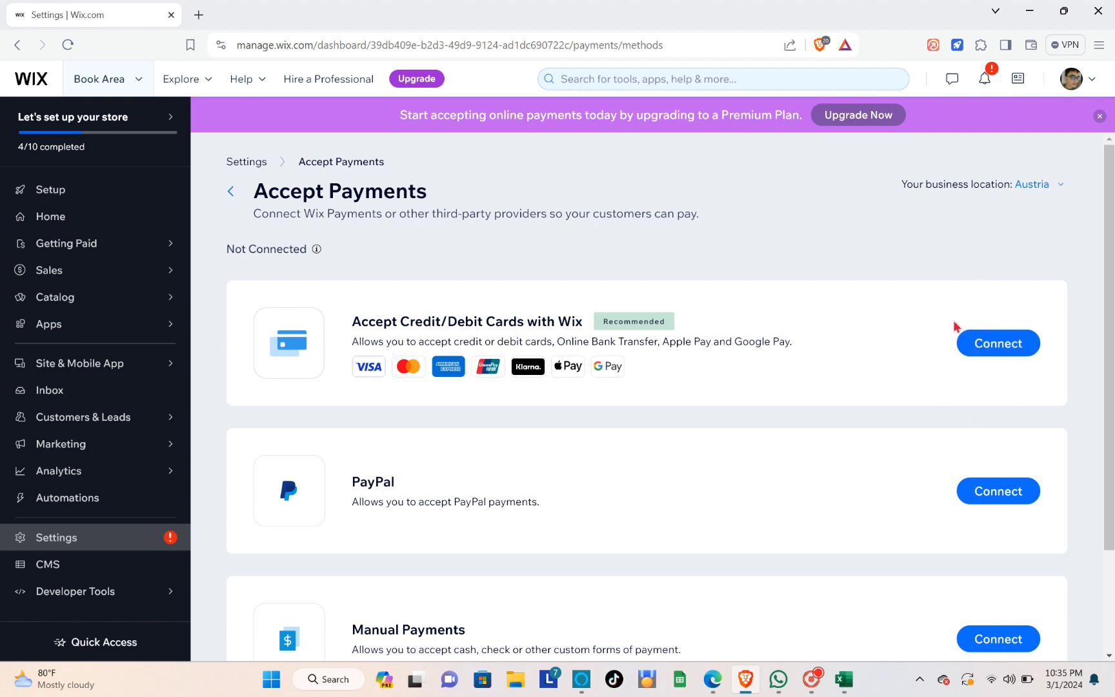
{"action": "left_click", "coordinate": [1000, 349]}
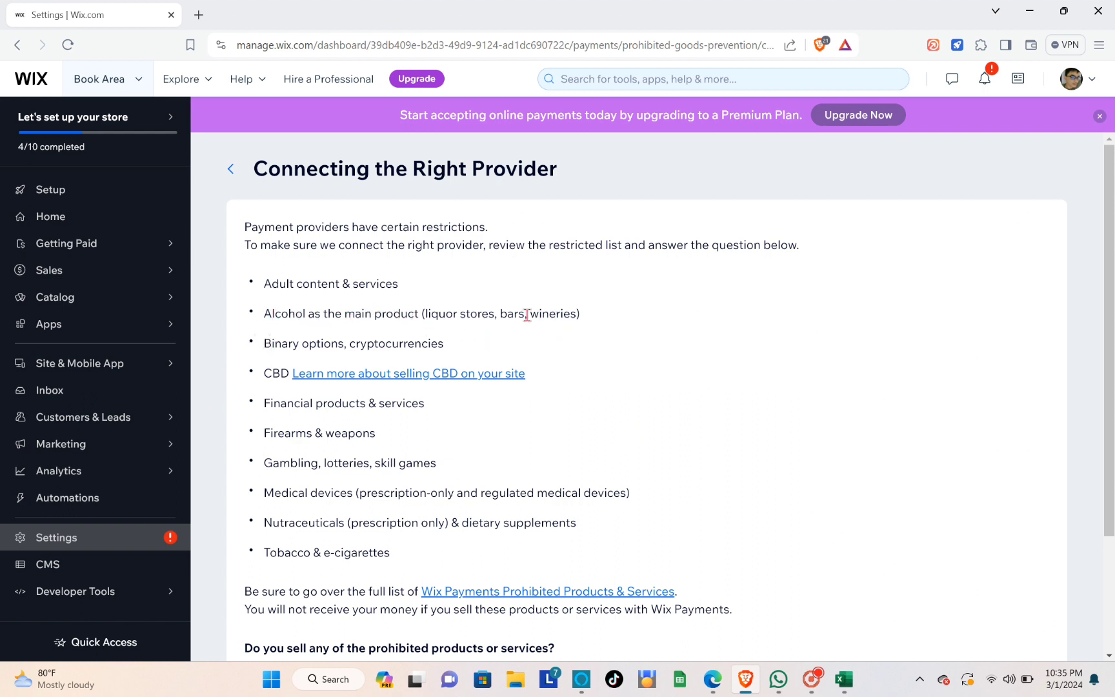
Answer 'No, I DO NOT' to selling prohibited products on the provider check.
{"action": "scroll", "coordinate": [426, 360], "scroll_direction": "down", "scroll_amount": 1}
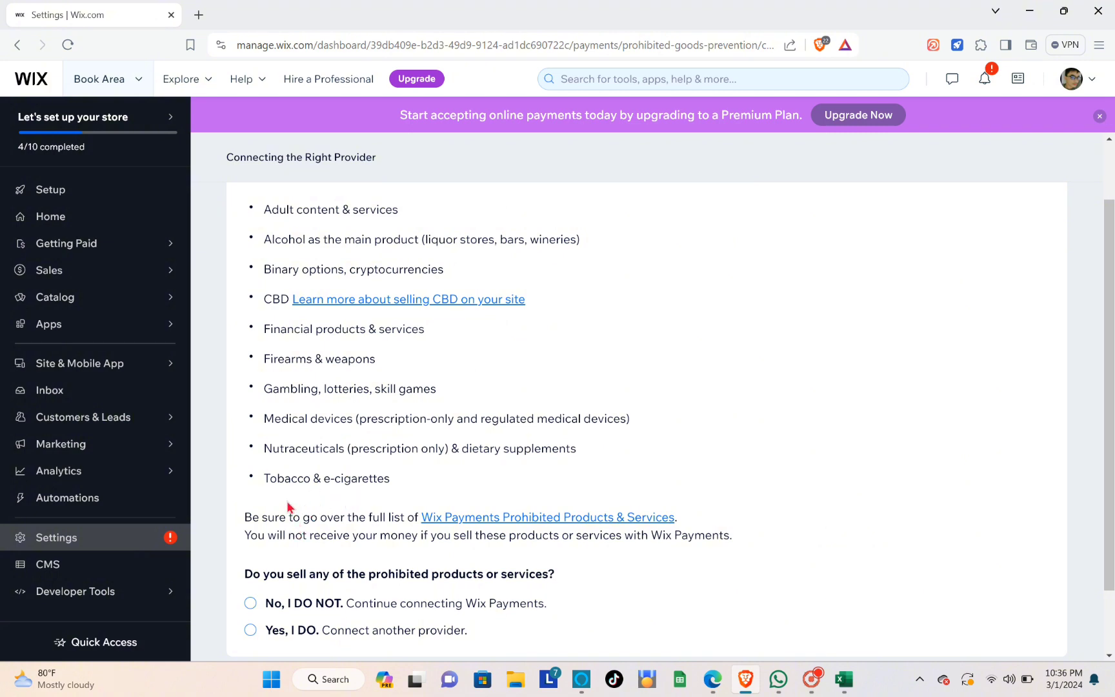
{"action": "scroll", "coordinate": [271, 529], "scroll_direction": "down", "scroll_amount": 2}
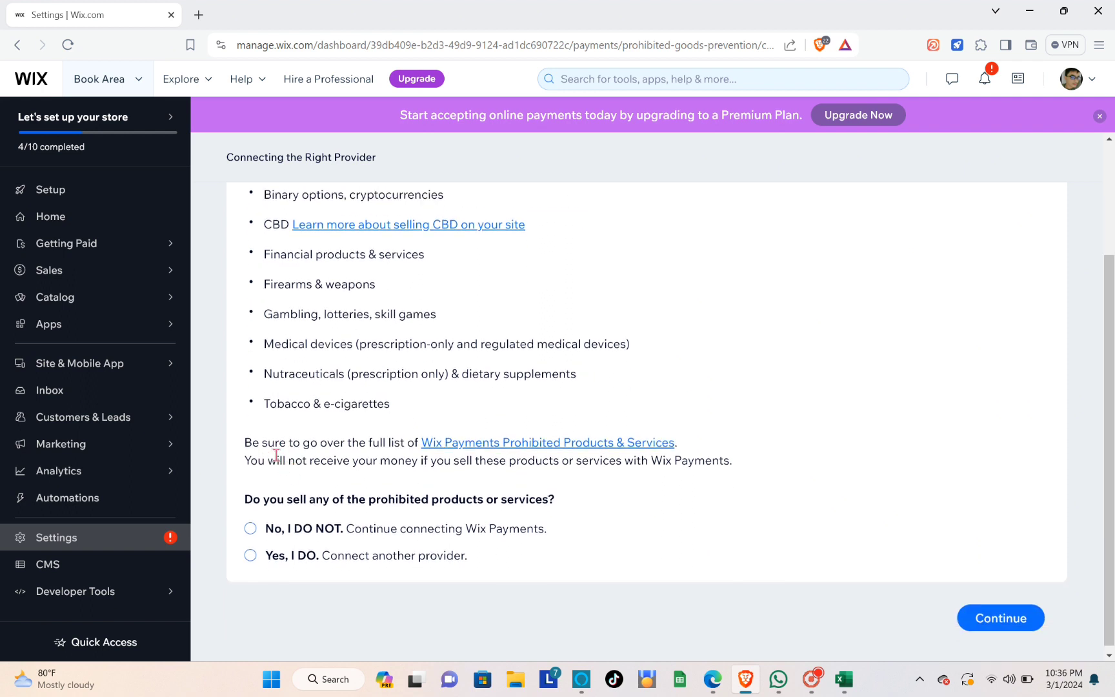
{"action": "left_click_drag", "start_coordinate": [289, 443], "coordinate": [374, 443]}
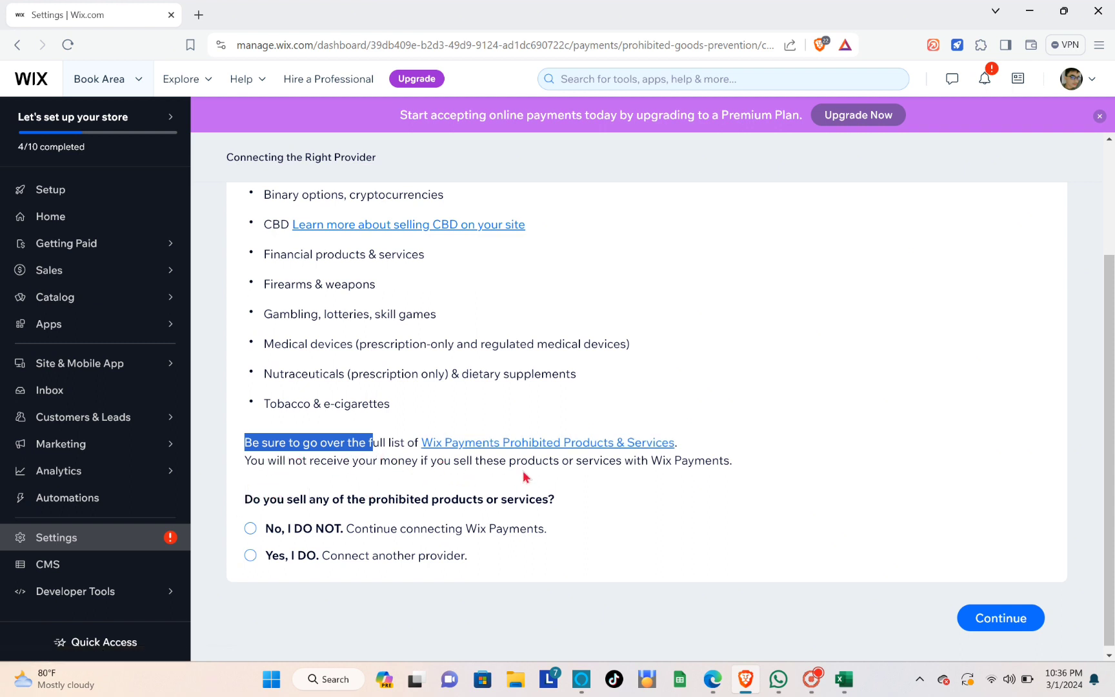
{"action": "left_click", "coordinate": [660, 479]}
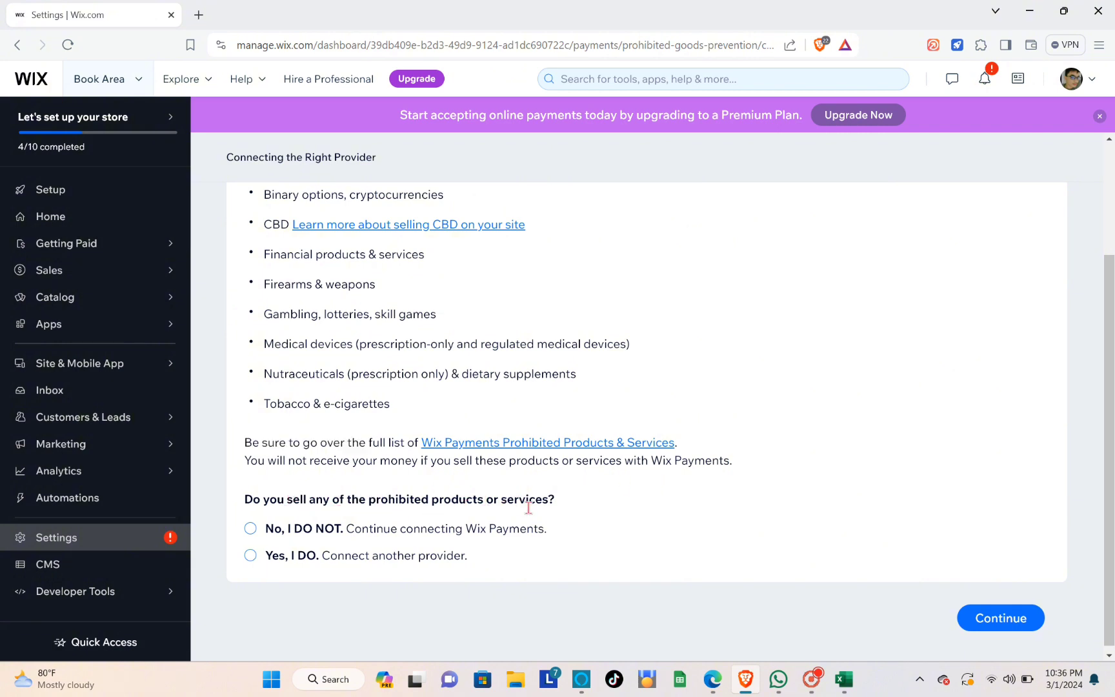
{"action": "left_click", "coordinate": [250, 555]}
{"action": "left_click", "coordinate": [251, 529]}
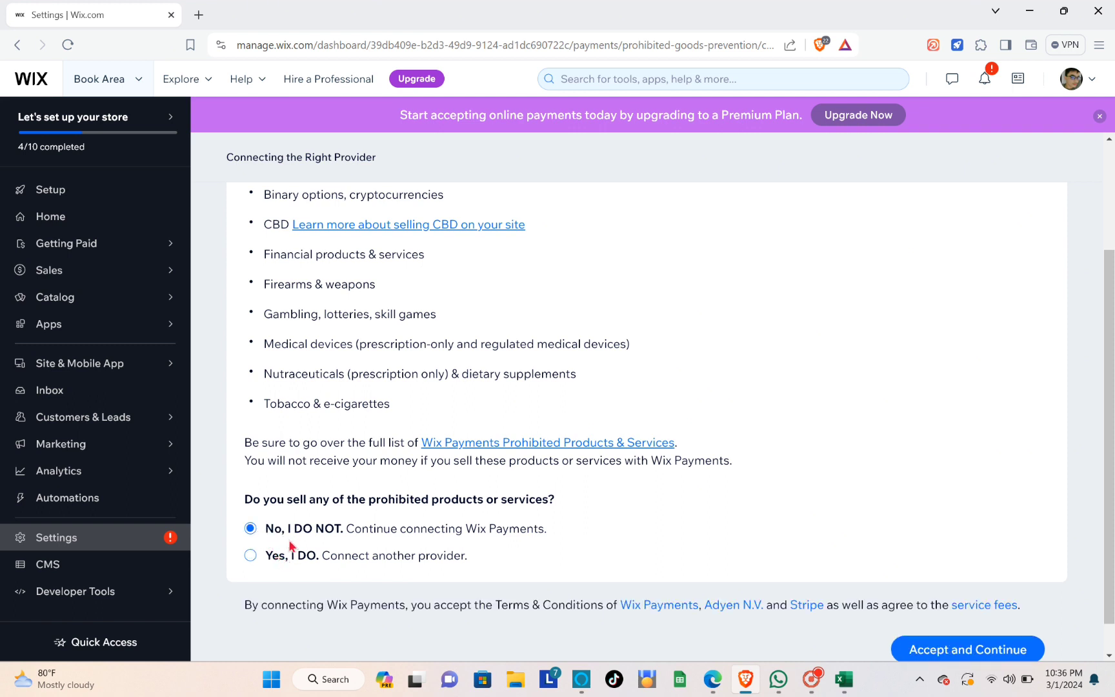
{"action": "scroll", "coordinate": [981, 638], "scroll_direction": "down", "scroll_amount": 1}
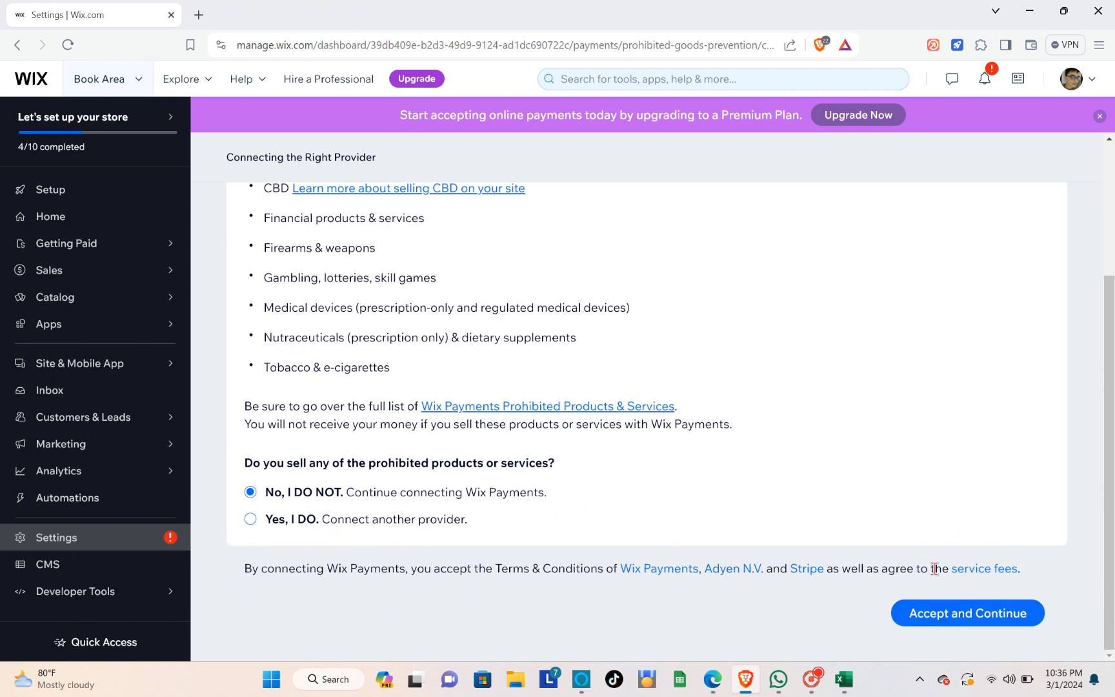
Accept the terms to connect Wix Payments, dismiss the upgrade prompt, and review the page.
{"action": "left_click", "coordinate": [986, 625]}
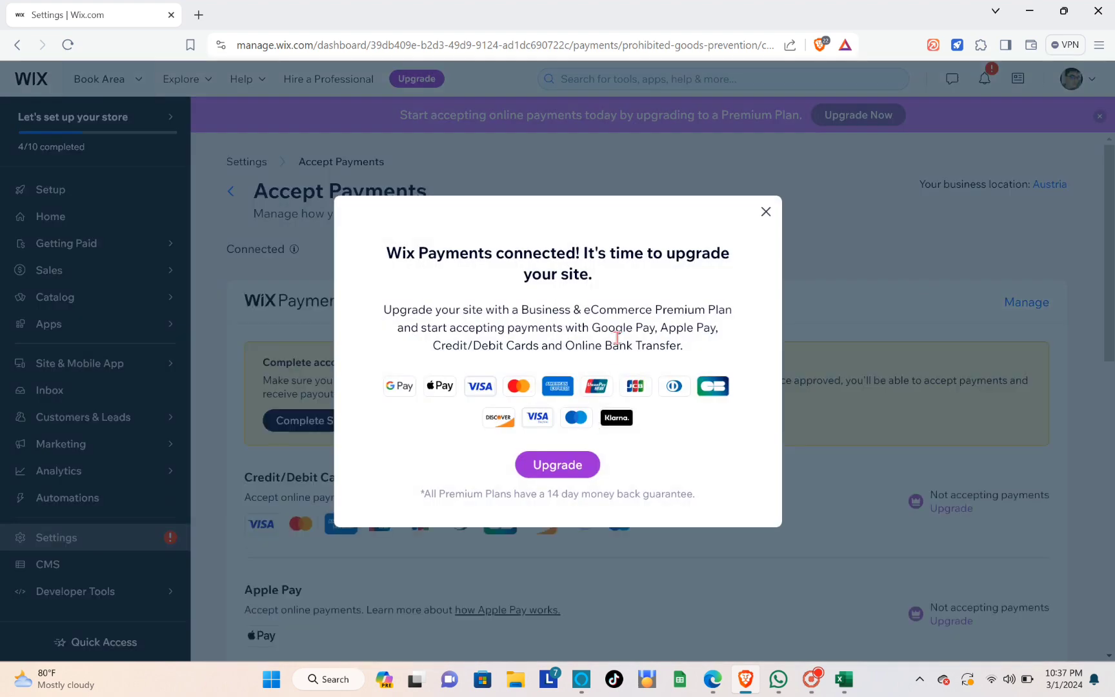
{"action": "left_click", "coordinate": [766, 213]}
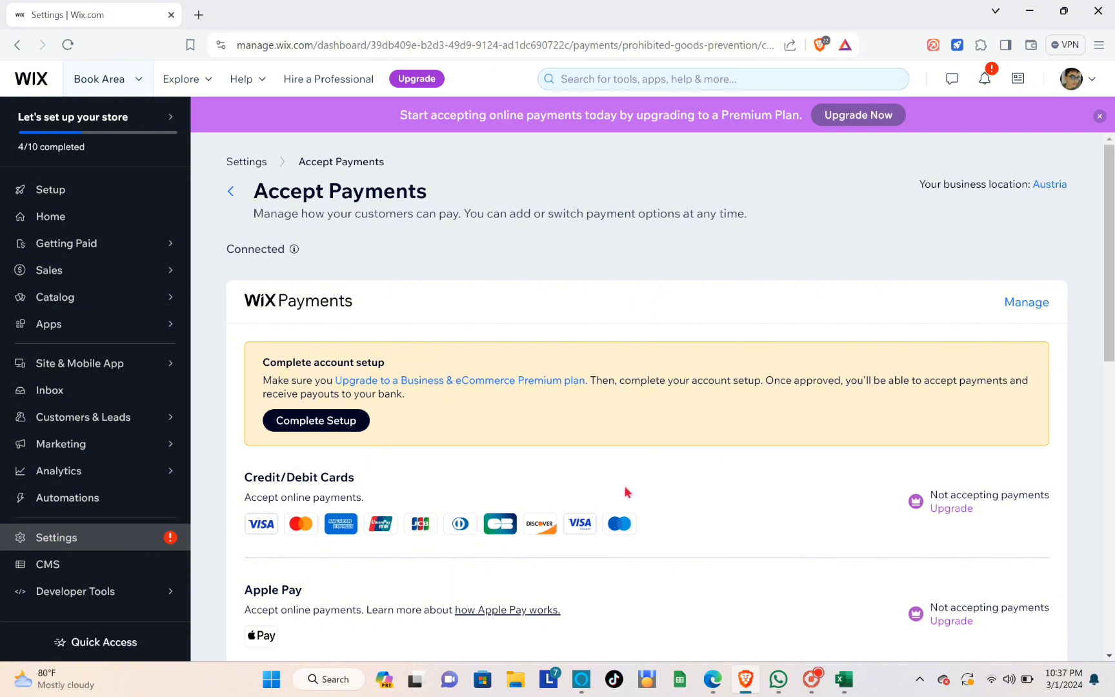
{"action": "scroll", "coordinate": [625, 492], "scroll_direction": "down", "scroll_amount": 7}
{"action": "scroll", "coordinate": [654, 478], "scroll_direction": "up", "scroll_amount": 7}
{"action": "scroll", "coordinate": [529, 427], "scroll_direction": "down", "scroll_amount": 5}
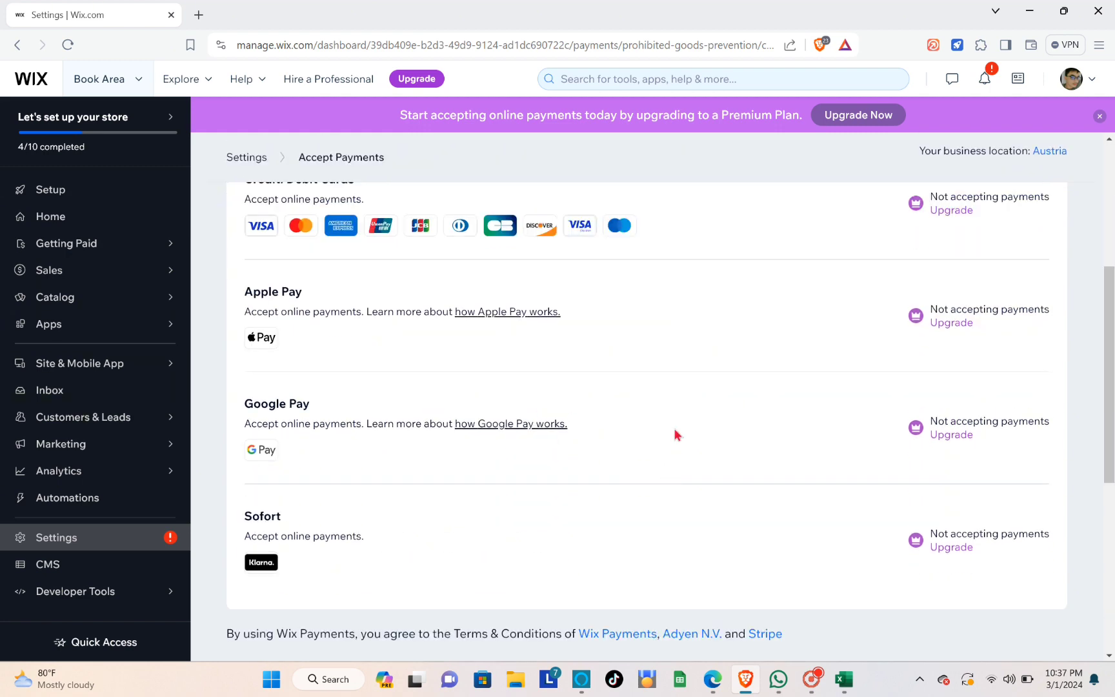
{"action": "scroll", "coordinate": [753, 392], "scroll_direction": "up", "scroll_amount": 5}
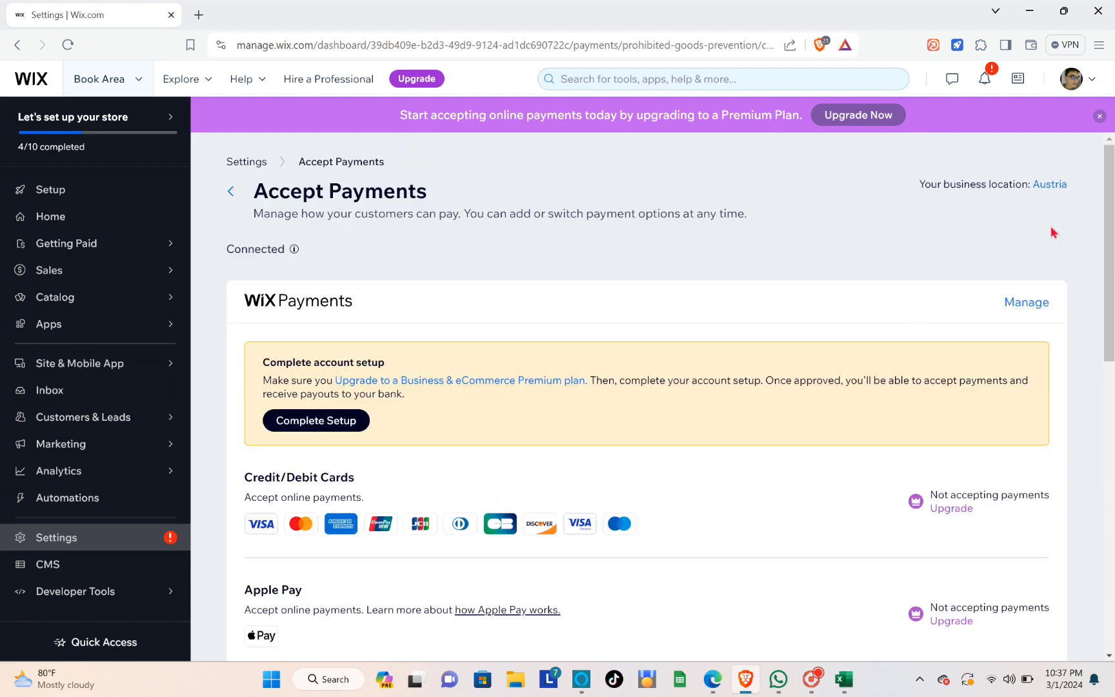
Open Manage Wix Payments, try enabling Credit/Debit Cards, and dismiss the upgrade prompt.
{"action": "left_click", "coordinate": [1029, 308]}
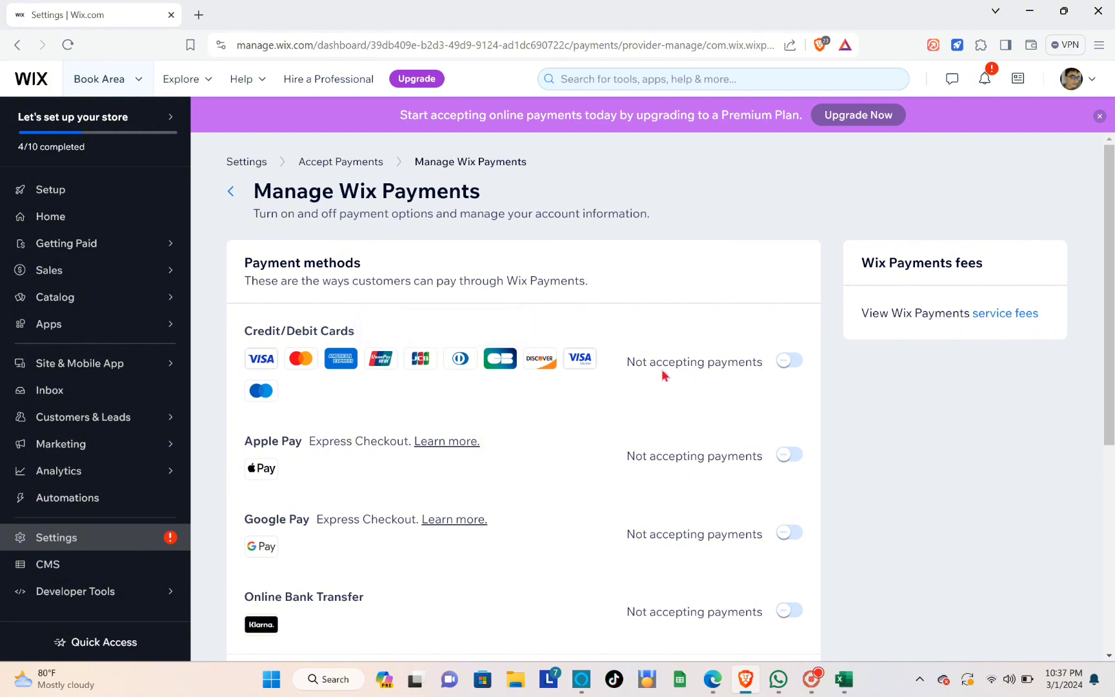
{"action": "left_click", "coordinate": [788, 362]}
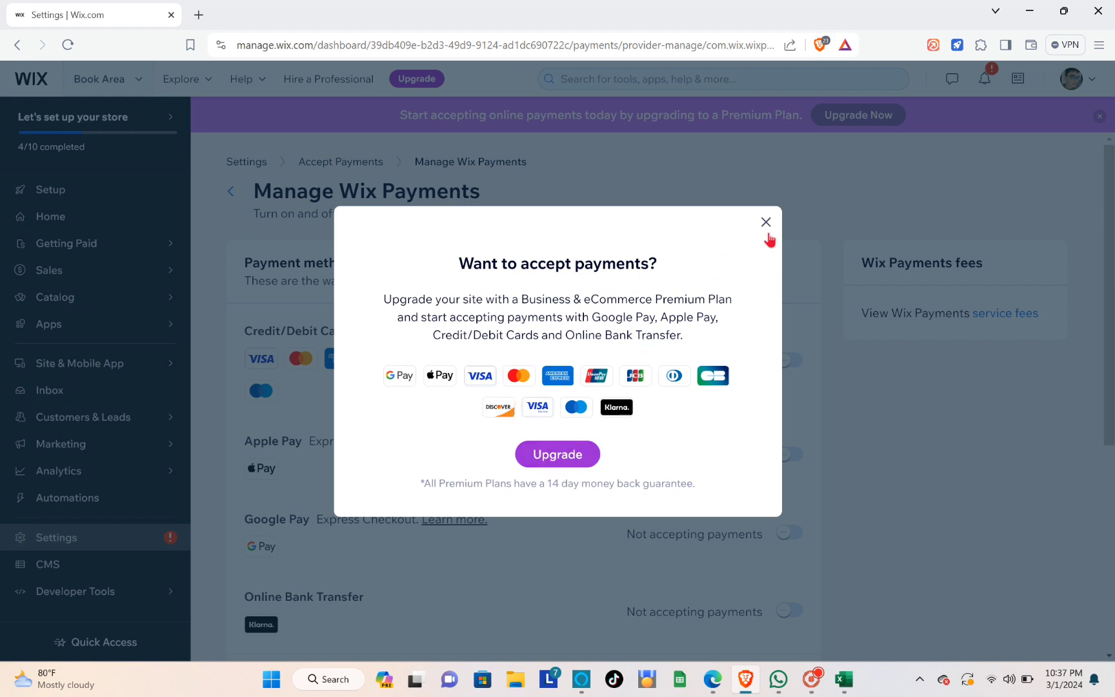
{"action": "left_click", "coordinate": [766, 222]}
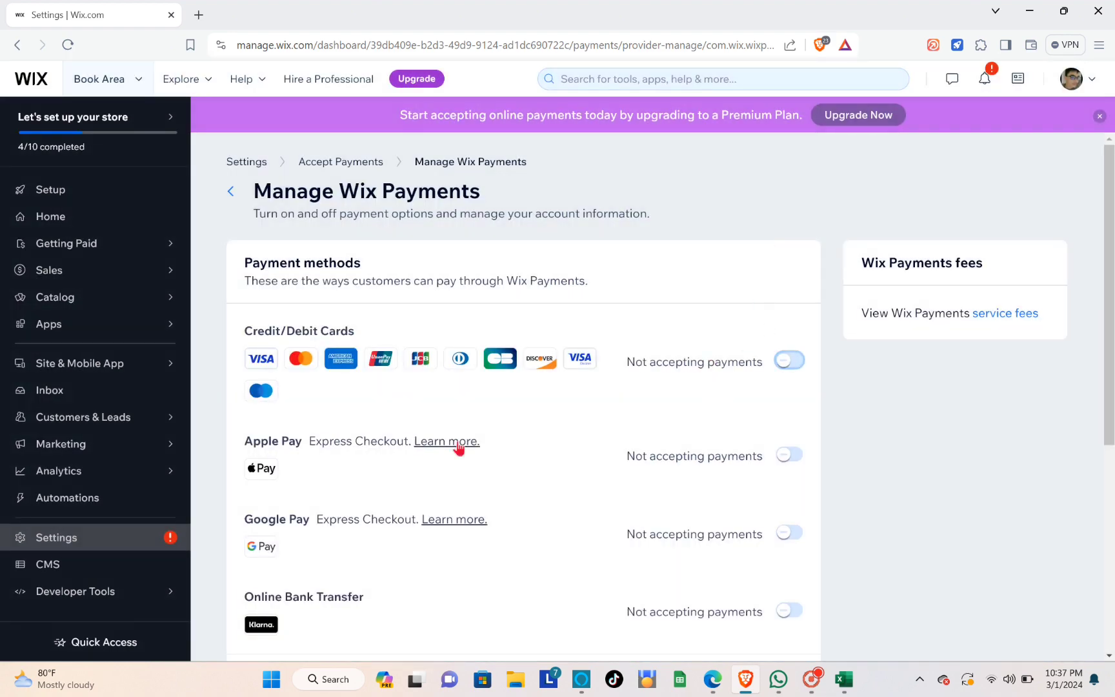
Try enabling Apple Pay, then Credit/Debit Cards again, which brings up the Premium upgrade prompt.
{"action": "left_click_drag", "start_coordinate": [243, 441], "coordinate": [372, 441]}
{"action": "left_click", "coordinate": [295, 474]}
{"action": "left_click", "coordinate": [795, 456]}
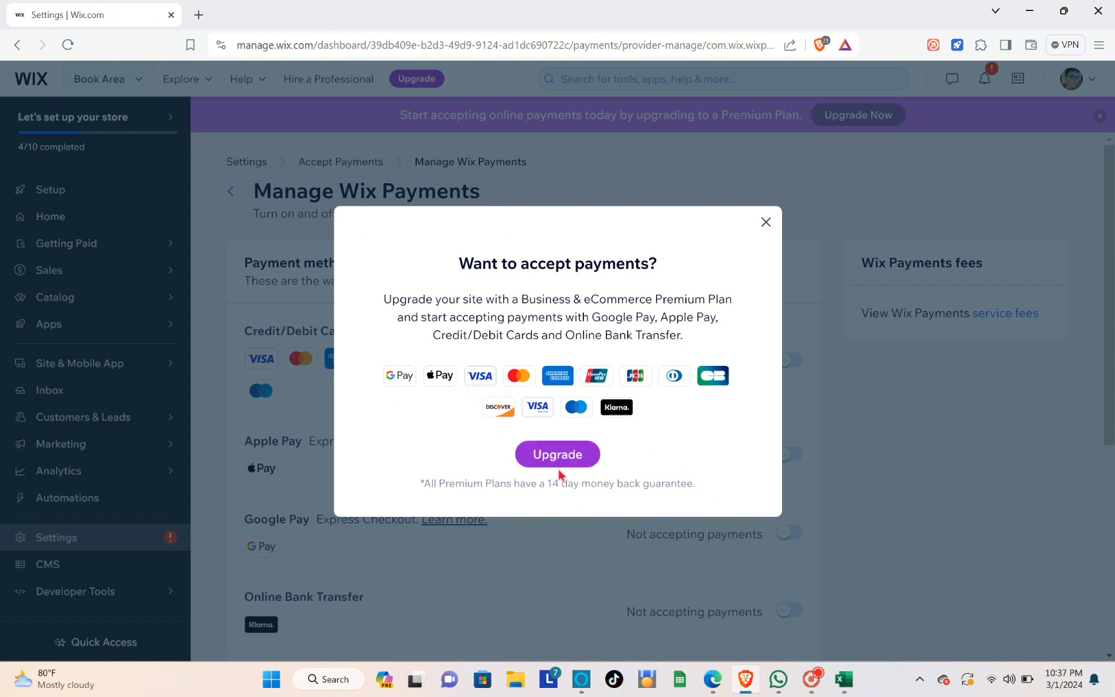
{"action": "left_click", "coordinate": [766, 222]}
{"action": "scroll", "coordinate": [529, 460], "scroll_direction": "down", "scroll_amount": 2}
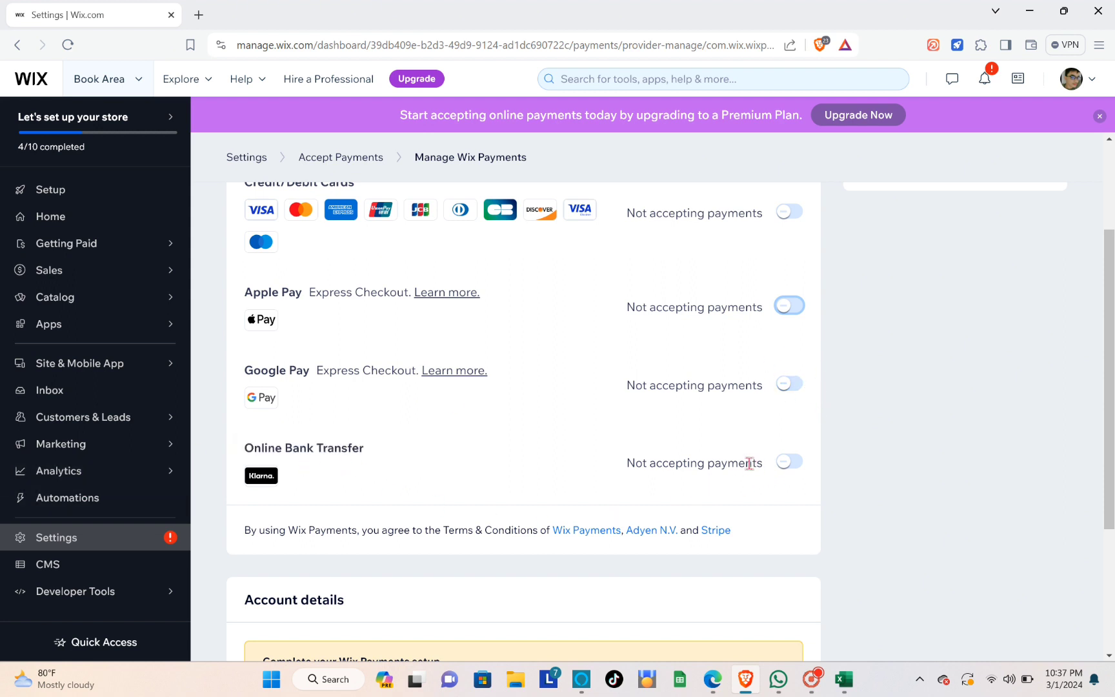
{"action": "scroll", "coordinate": [783, 468], "scroll_direction": "down", "scroll_amount": 3}
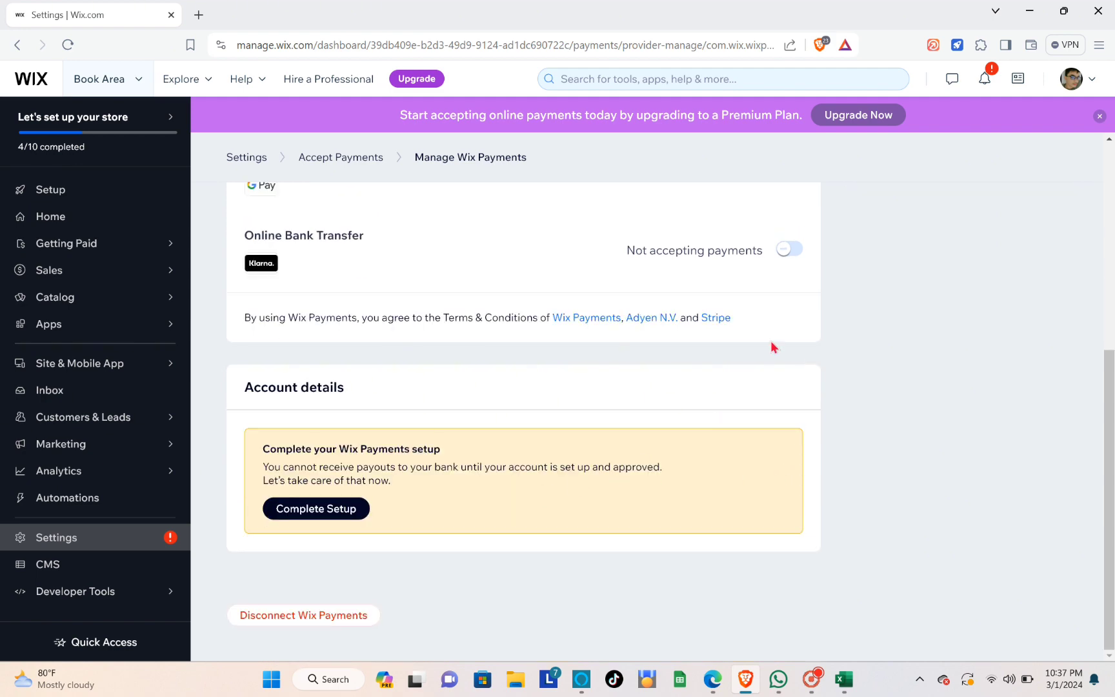
{"action": "scroll", "coordinate": [692, 351], "scroll_direction": "up", "scroll_amount": 5}
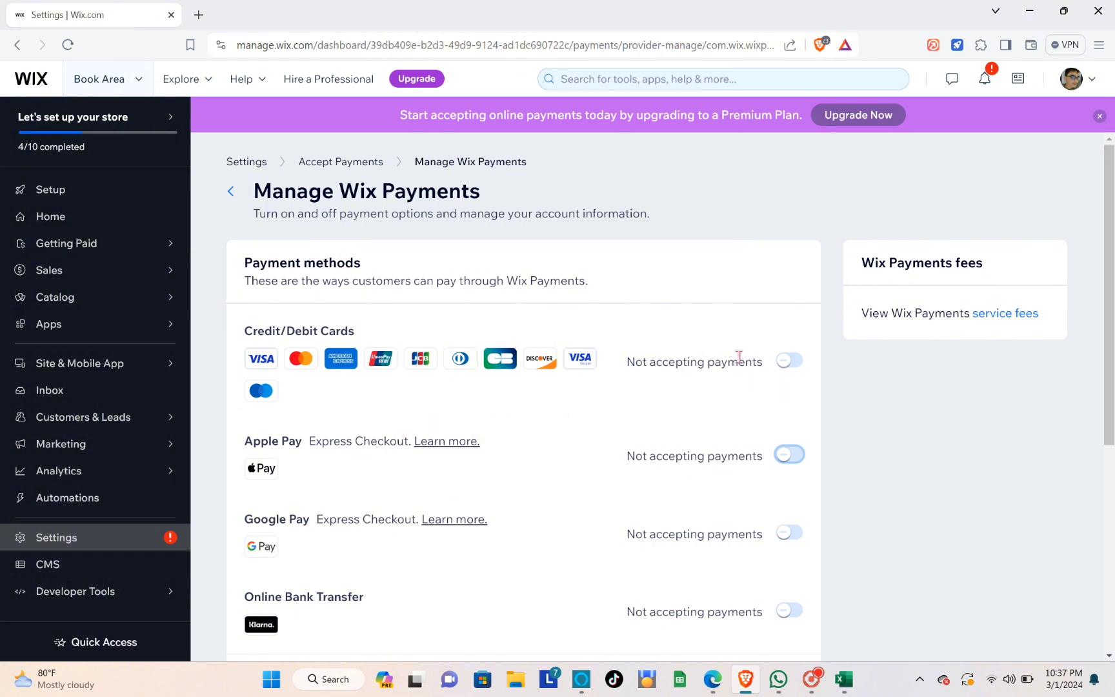
{"action": "left_click", "coordinate": [791, 363]}
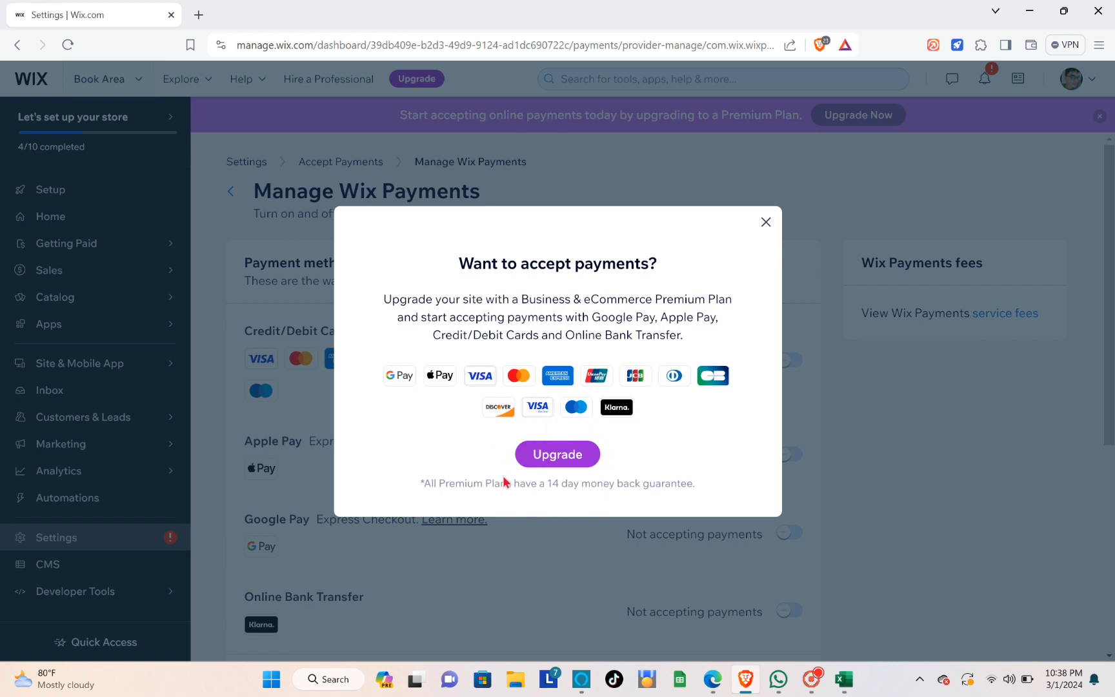
Browse premium plans and show Business plans: VIP US$35, Unlimited US$25, Basic US$17.
{"action": "left_click", "coordinate": [549, 451]}
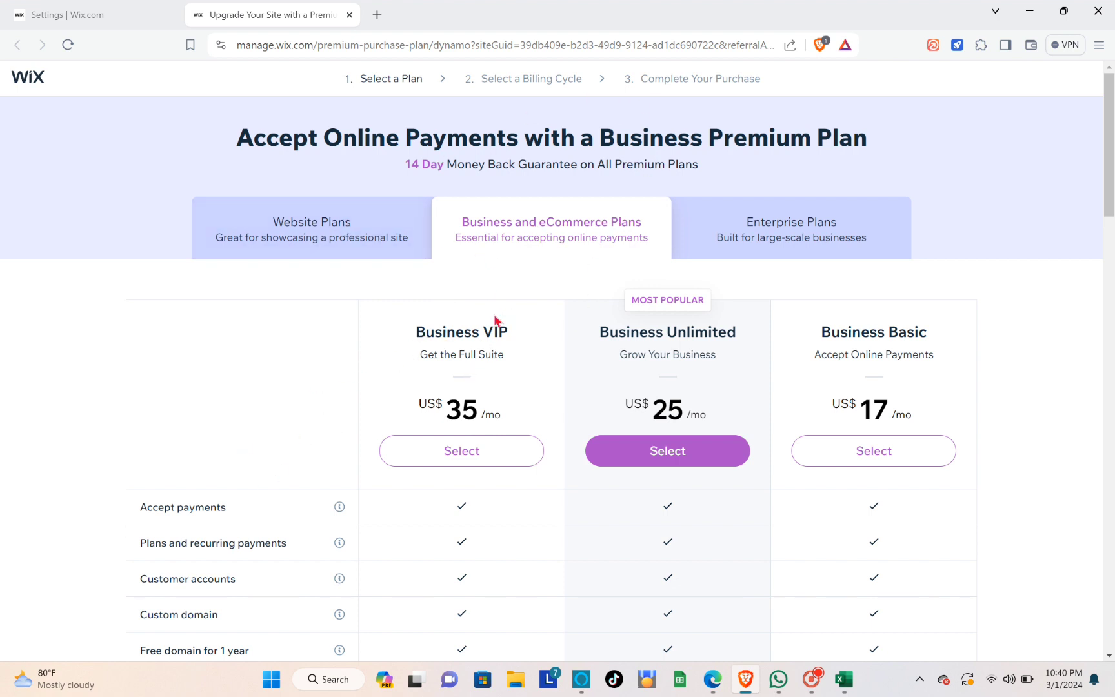
{"action": "left_click_drag", "start_coordinate": [426, 332], "coordinate": [511, 333]}
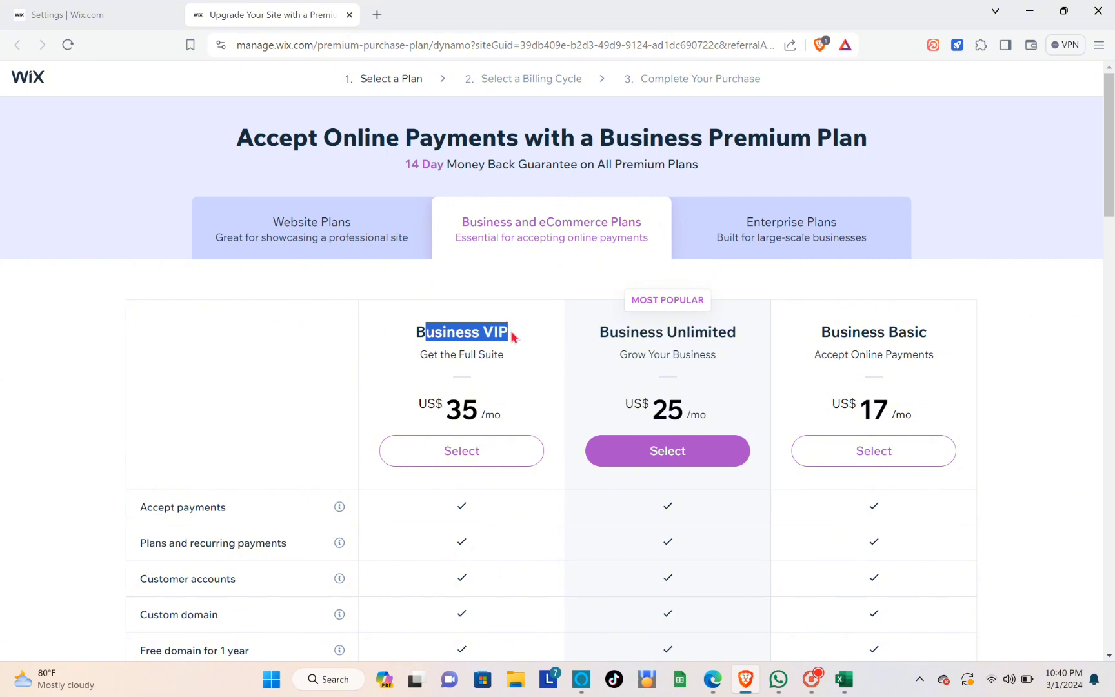
{"action": "scroll", "coordinate": [450, 462], "scroll_direction": "down", "scroll_amount": 3}
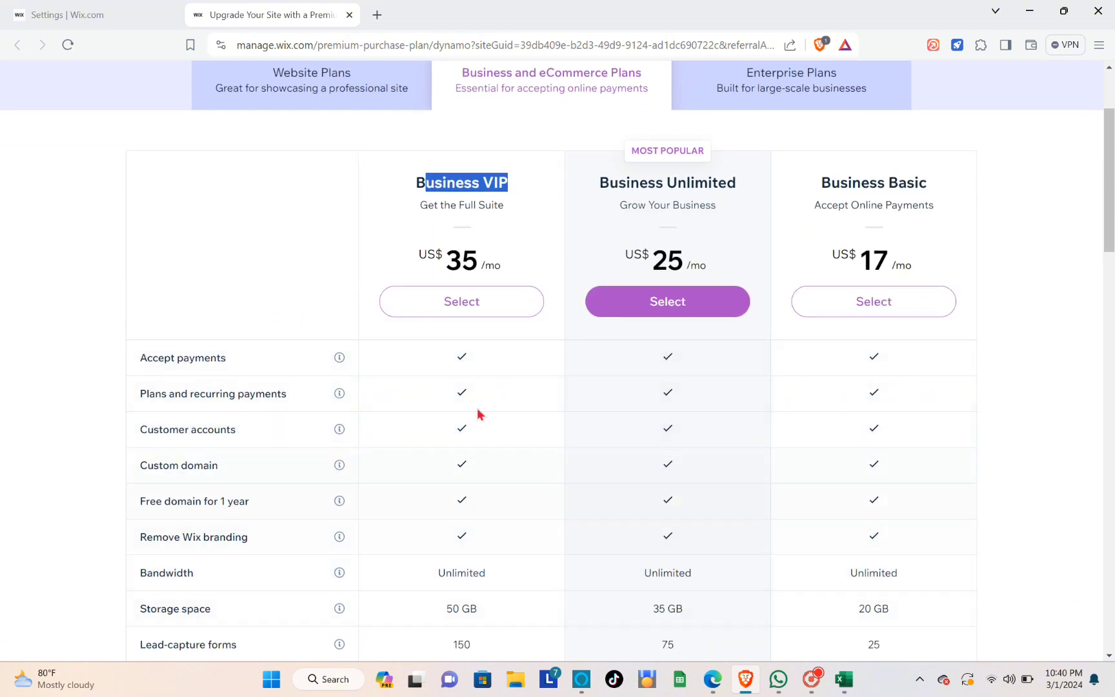
{"action": "scroll", "coordinate": [480, 416], "scroll_direction": "up", "scroll_amount": 3}
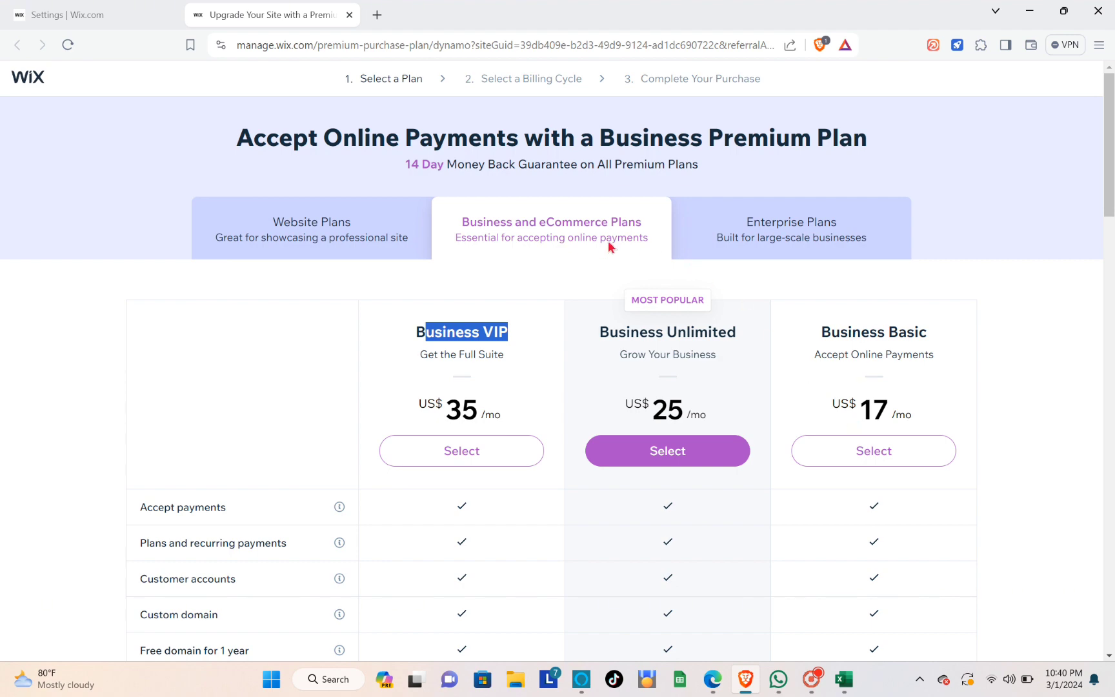
{"action": "scroll", "coordinate": [634, 194], "scroll_direction": "down", "scroll_amount": 5}
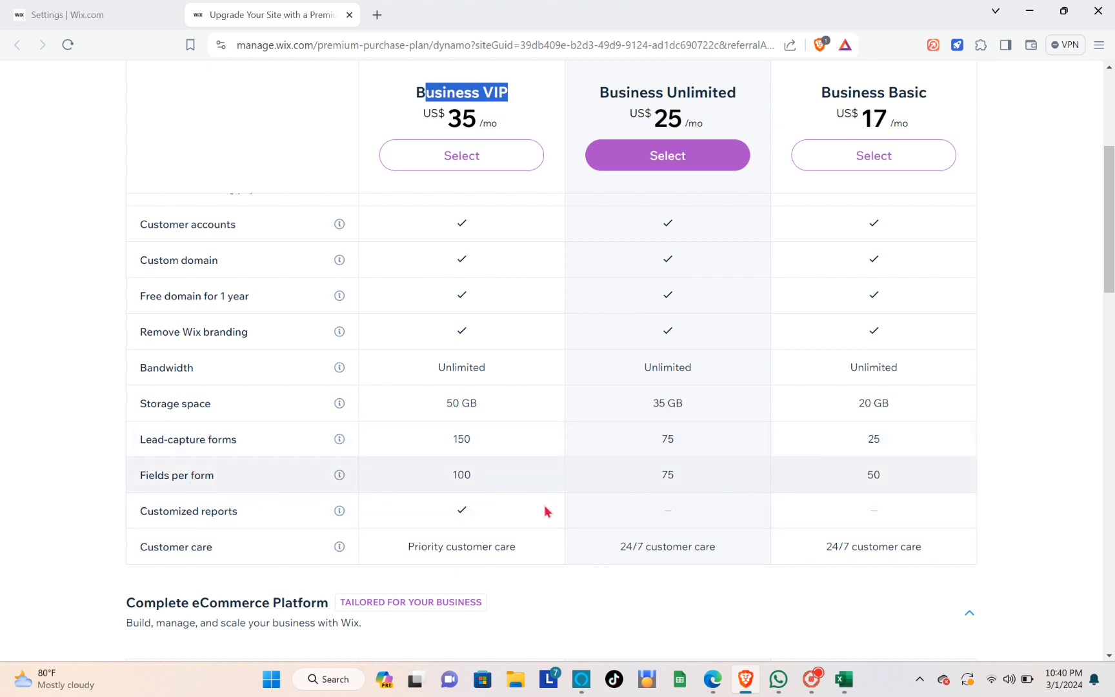
{"action": "scroll", "coordinate": [443, 447], "scroll_direction": "down", "scroll_amount": 1}
{"action": "scroll", "coordinate": [443, 447], "scroll_direction": "down", "scroll_amount": 2}
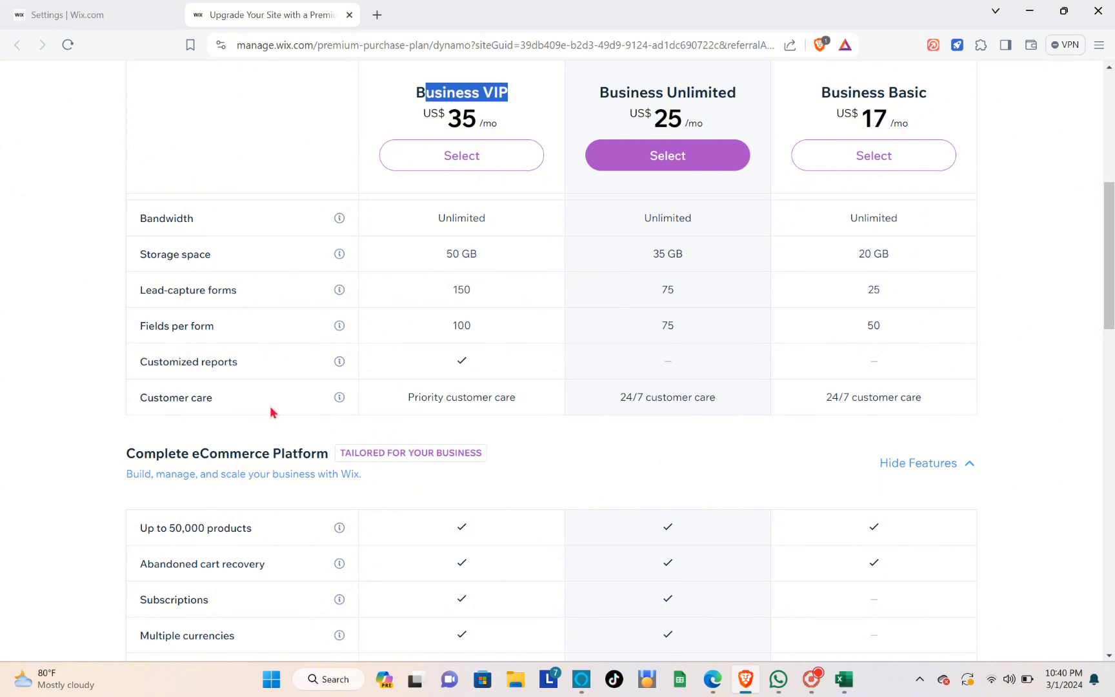
{"action": "scroll", "coordinate": [293, 215], "scroll_direction": "up", "scroll_amount": 6}
{"action": "left_click", "coordinate": [289, 218]}
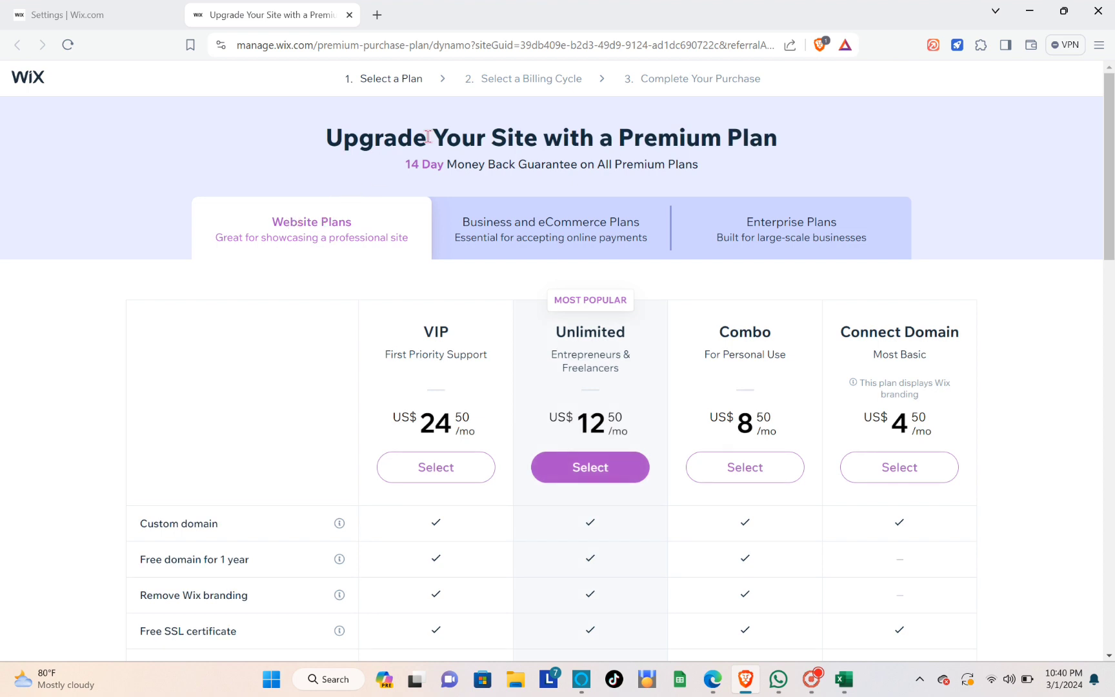
{"action": "left_click", "coordinate": [497, 221]}
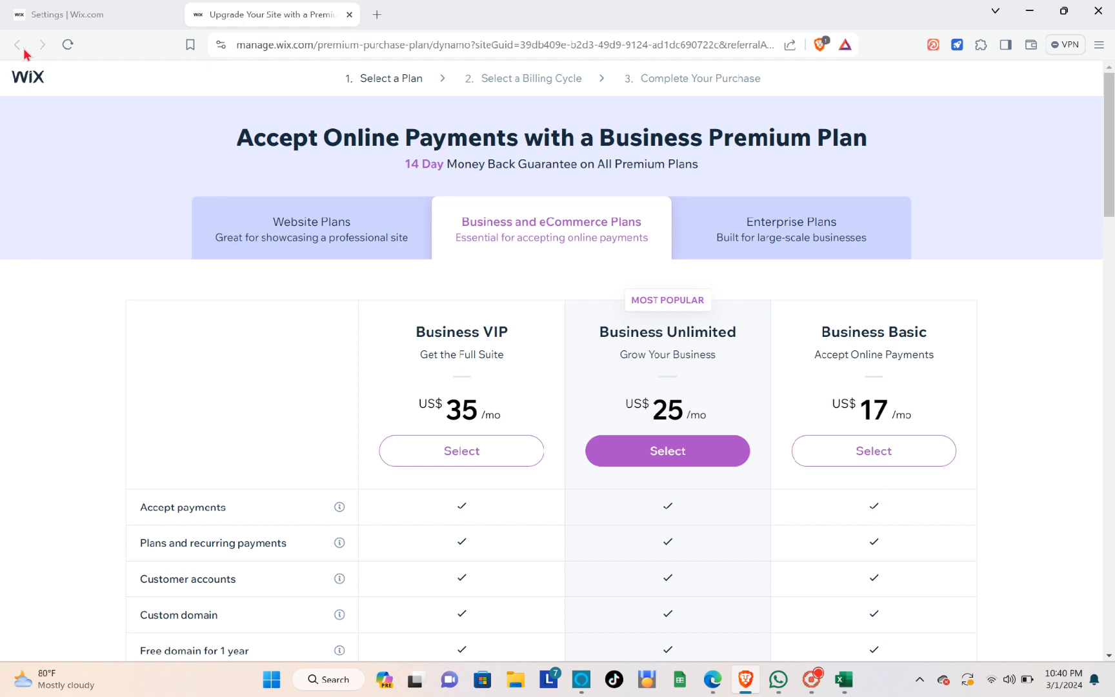
Return to payment settings, dismiss the upgrade prompt, and open the Complete Setup form.
{"action": "left_click", "coordinate": [76, 14]}
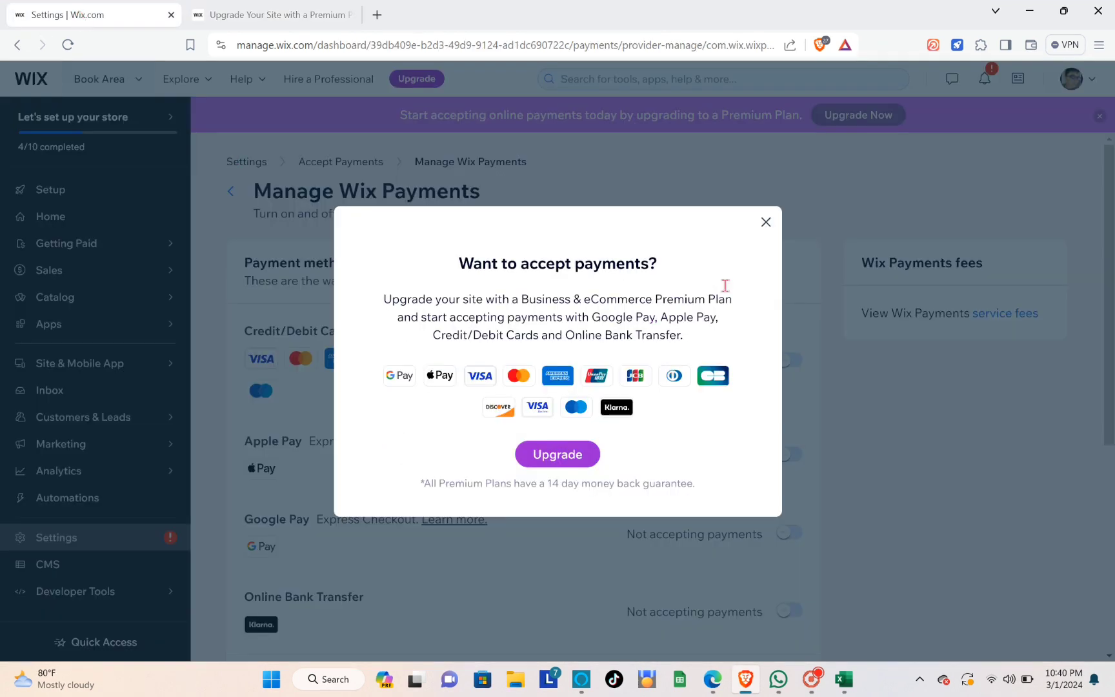
{"action": "left_click", "coordinate": [764, 225]}
{"action": "scroll", "coordinate": [368, 578], "scroll_direction": "down", "scroll_amount": 6}
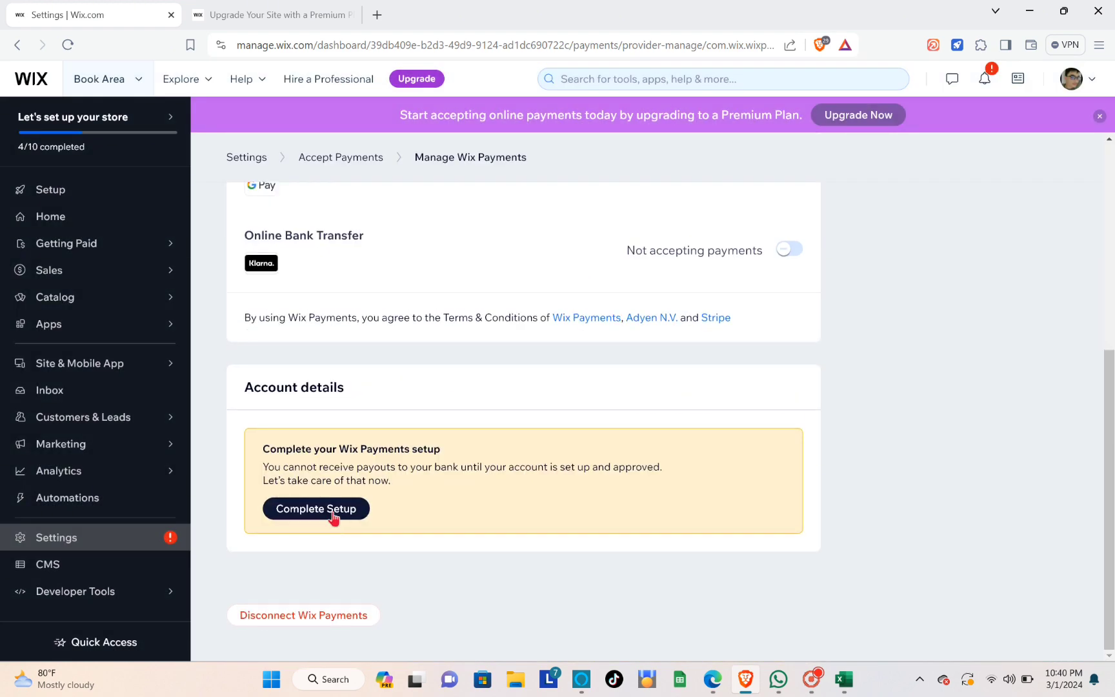
{"action": "left_click", "coordinate": [335, 509]}
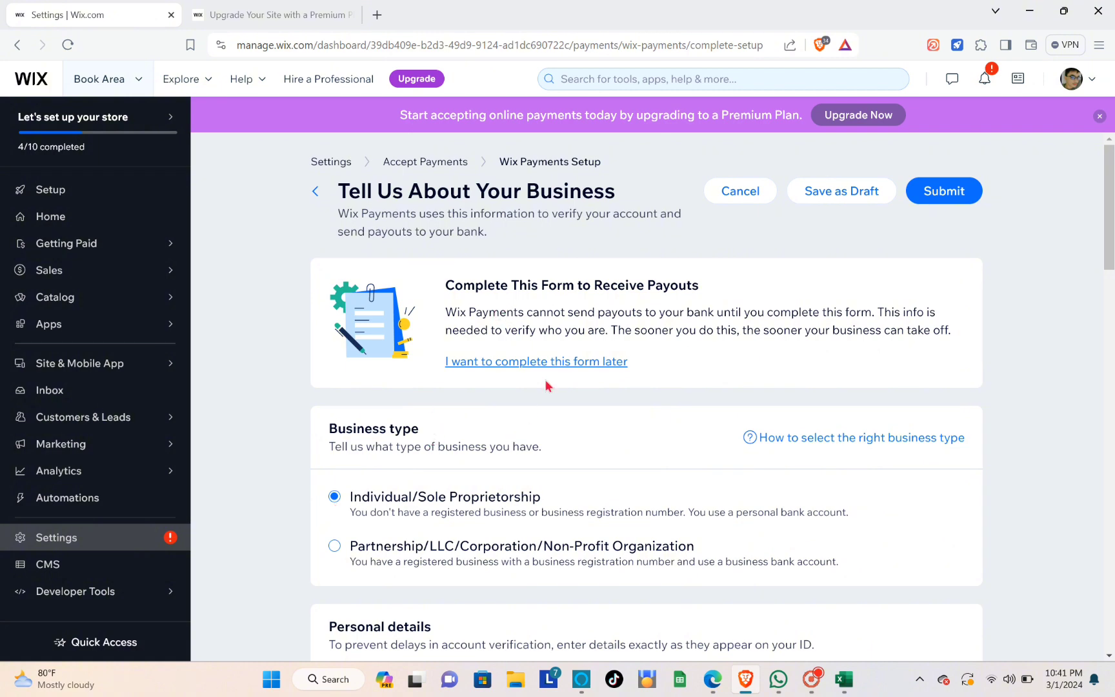
{"action": "scroll", "coordinate": [540, 431], "scroll_direction": "down", "scroll_amount": 7}
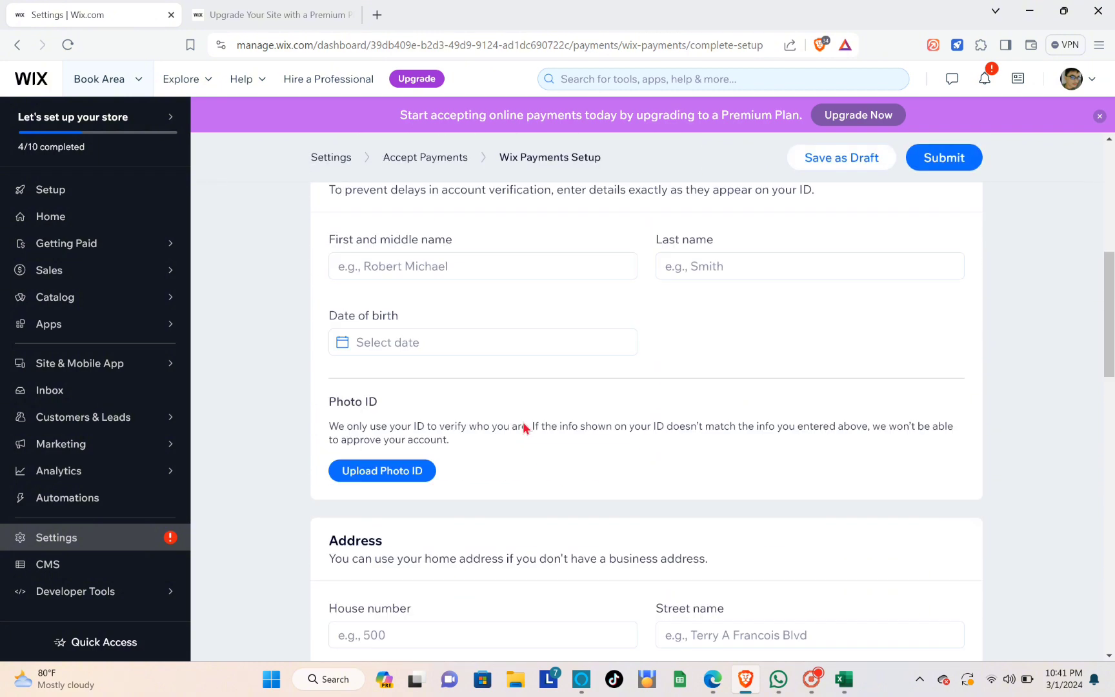
{"action": "scroll", "coordinate": [522, 422], "scroll_direction": "down", "scroll_amount": 5}
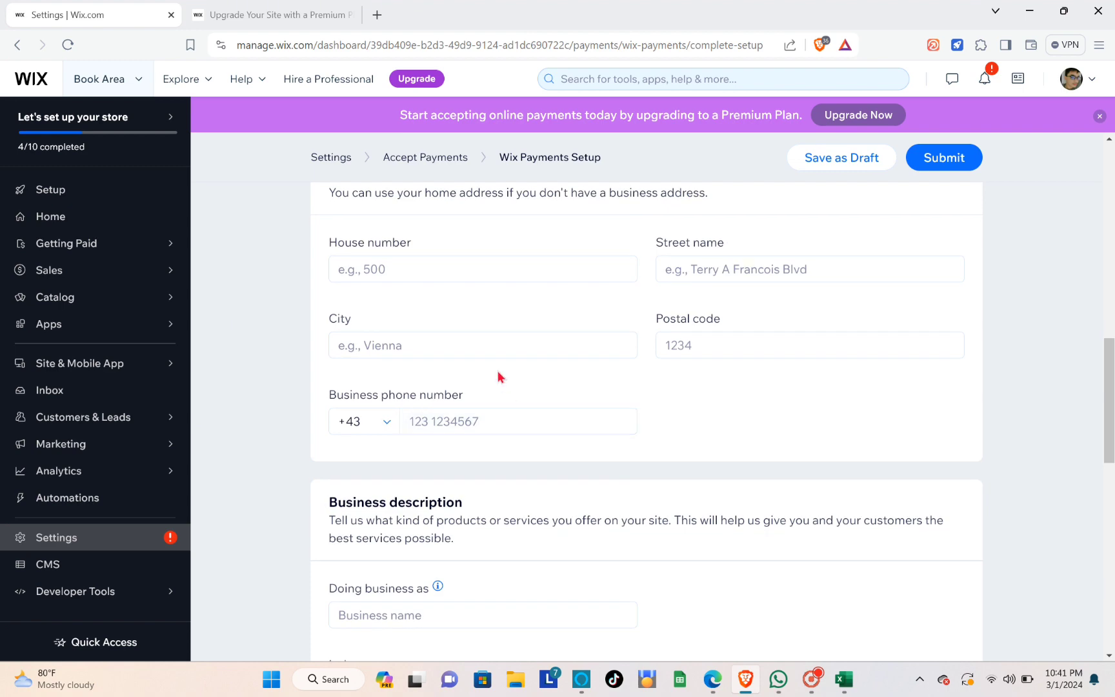
{"action": "scroll", "coordinate": [500, 373], "scroll_direction": "down", "scroll_amount": 12}
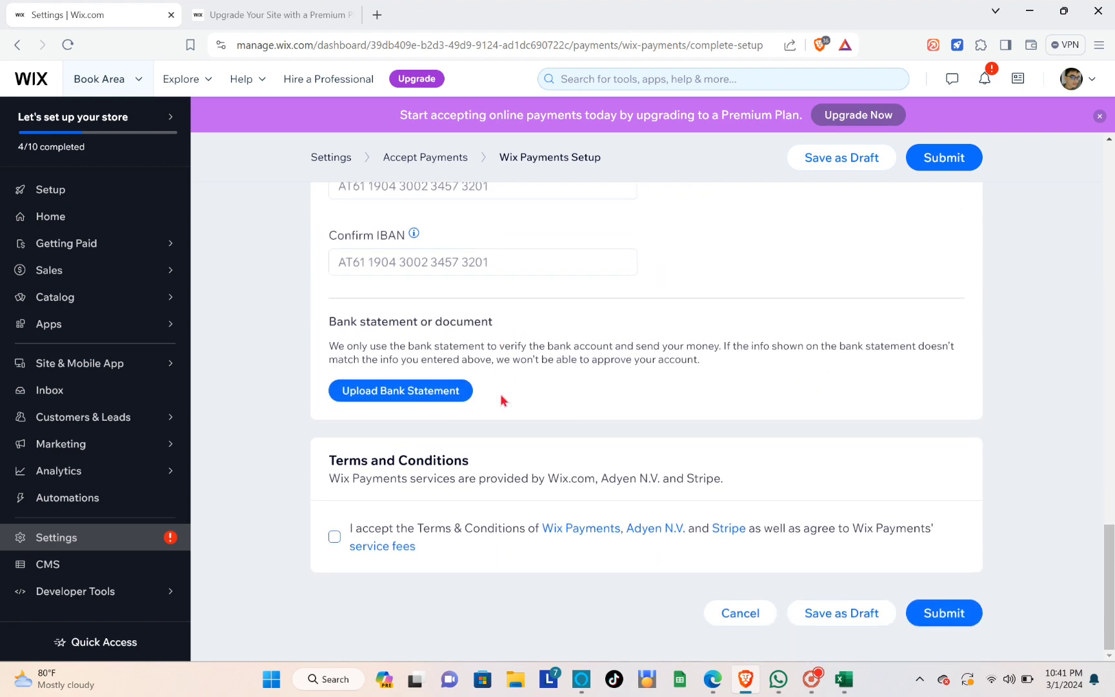
{"action": "scroll", "coordinate": [502, 397], "scroll_direction": "up", "scroll_amount": 20}
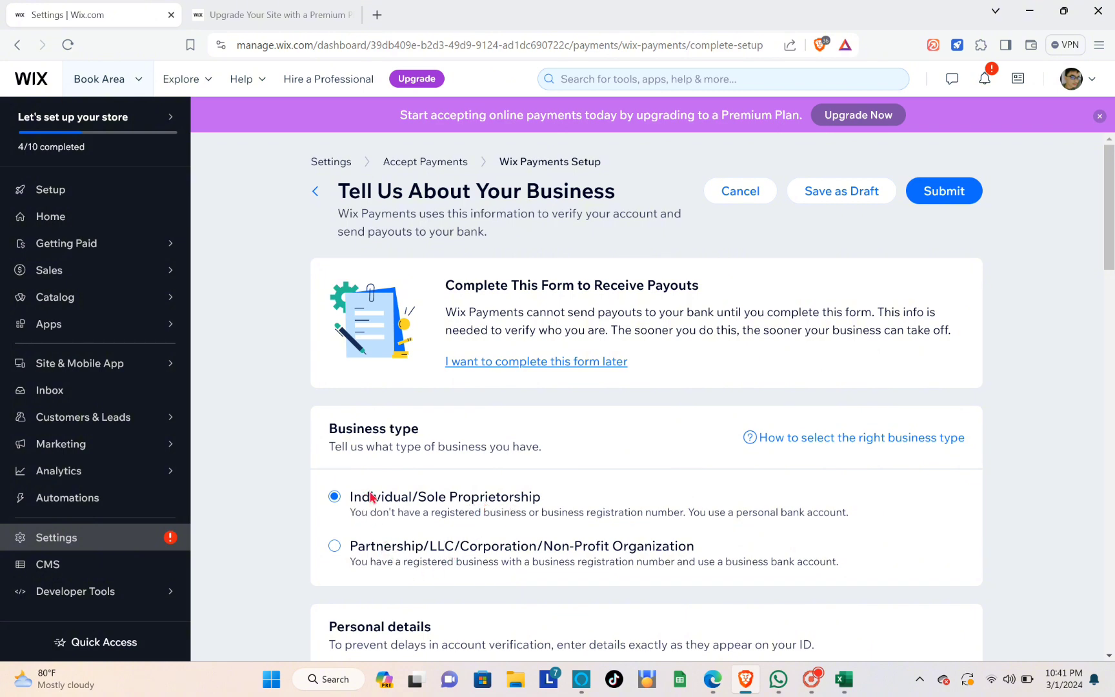
{"action": "scroll", "coordinate": [373, 496], "scroll_direction": "down", "scroll_amount": 1}
{"action": "scroll", "coordinate": [373, 496], "scroll_direction": "down", "scroll_amount": 1}
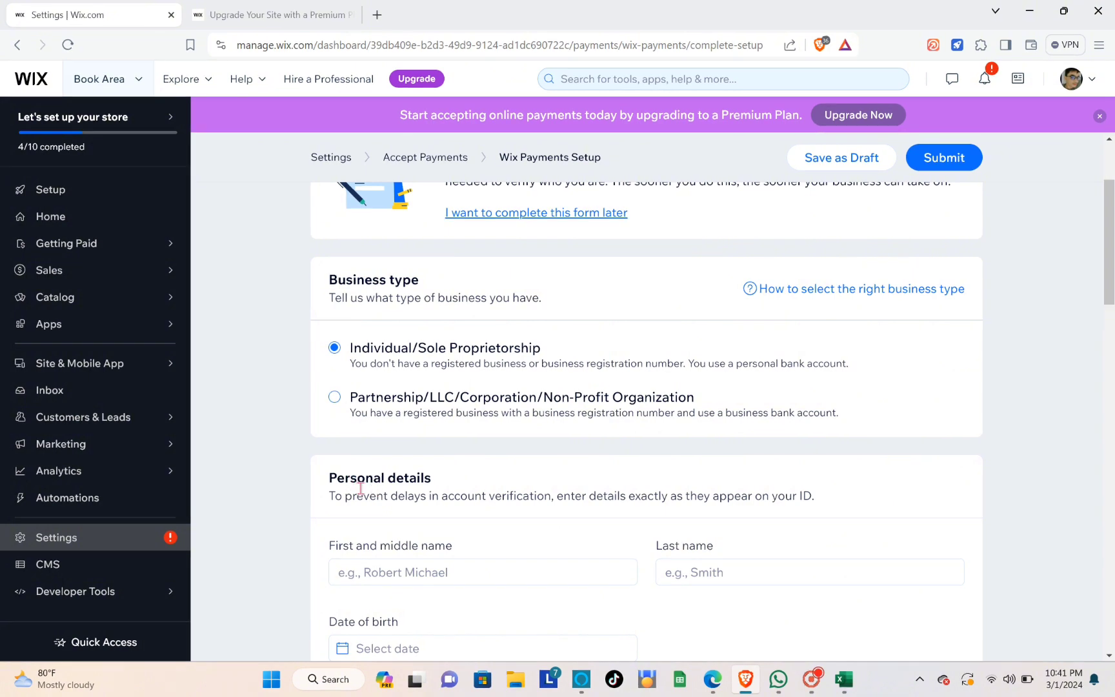
{"action": "scroll", "coordinate": [360, 488], "scroll_direction": "down", "scroll_amount": 3}
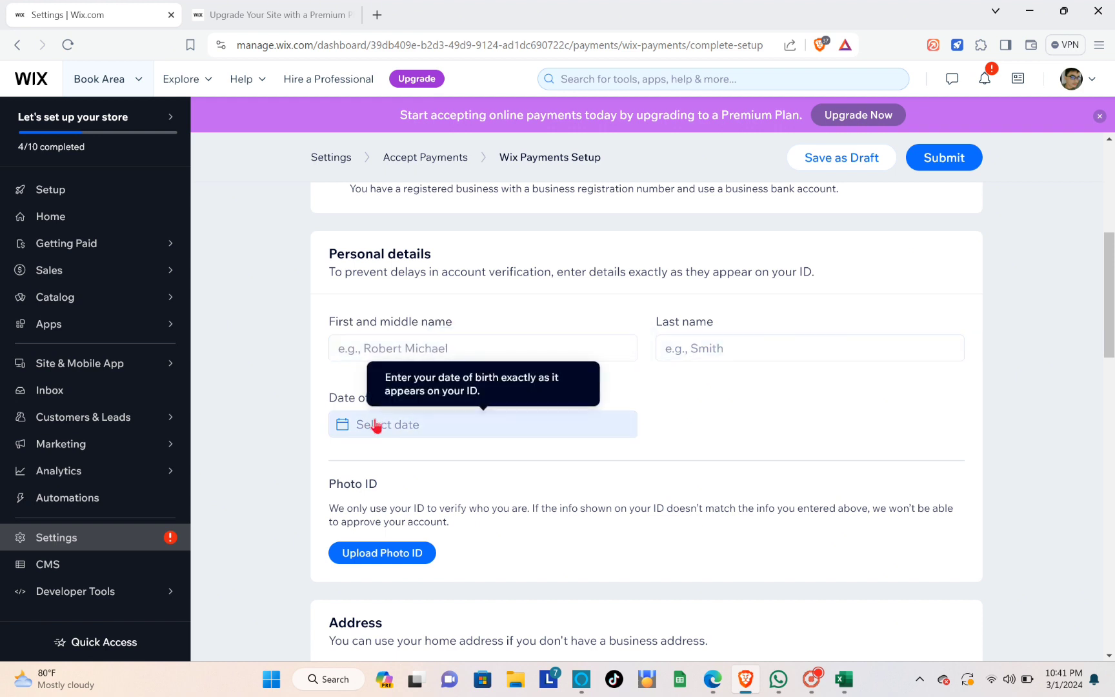
{"action": "scroll", "coordinate": [382, 427], "scroll_direction": "down", "scroll_amount": 1}
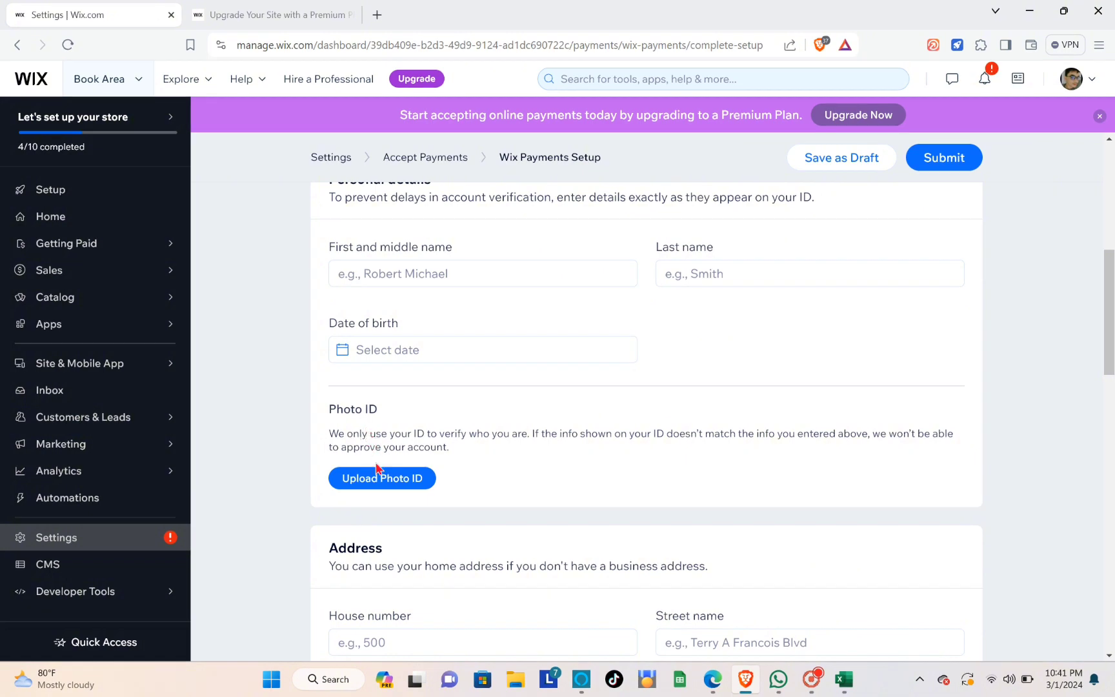
{"action": "scroll", "coordinate": [401, 471], "scroll_direction": "down", "scroll_amount": 3}
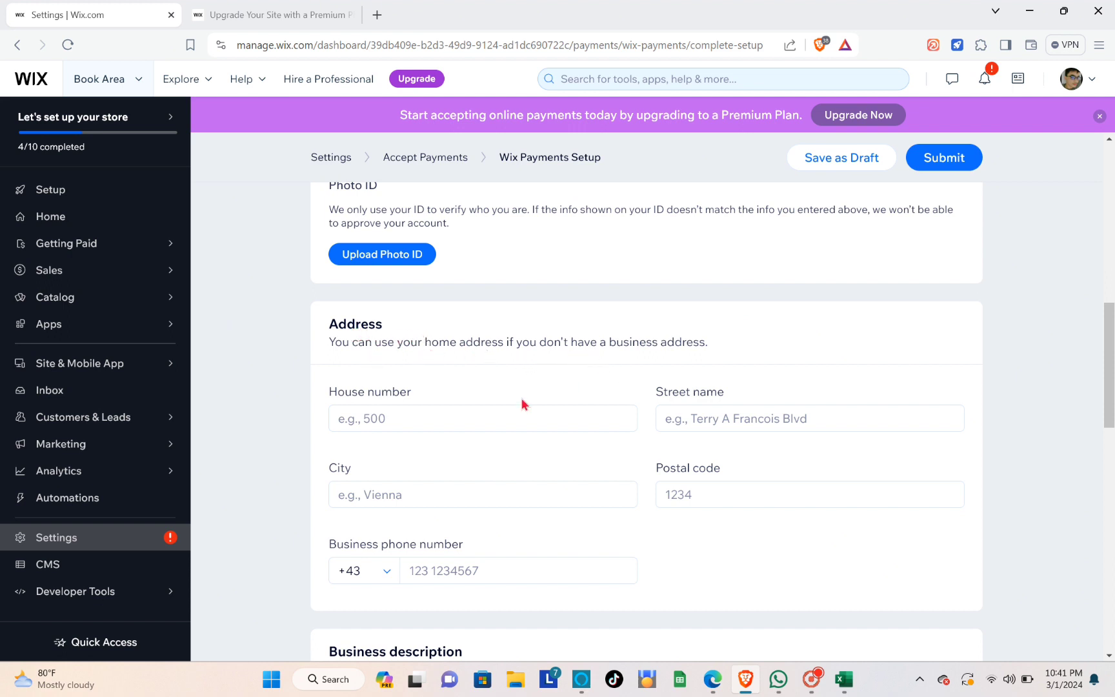
{"action": "left_click", "coordinate": [378, 419]}
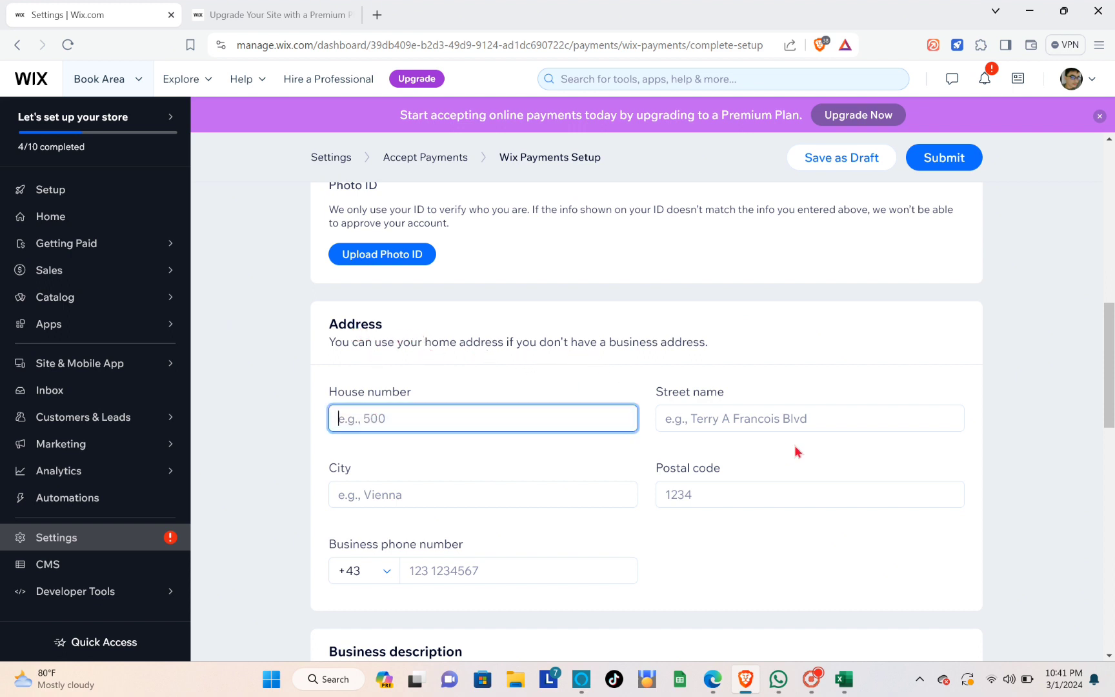
{"action": "left_click", "coordinate": [771, 418]}
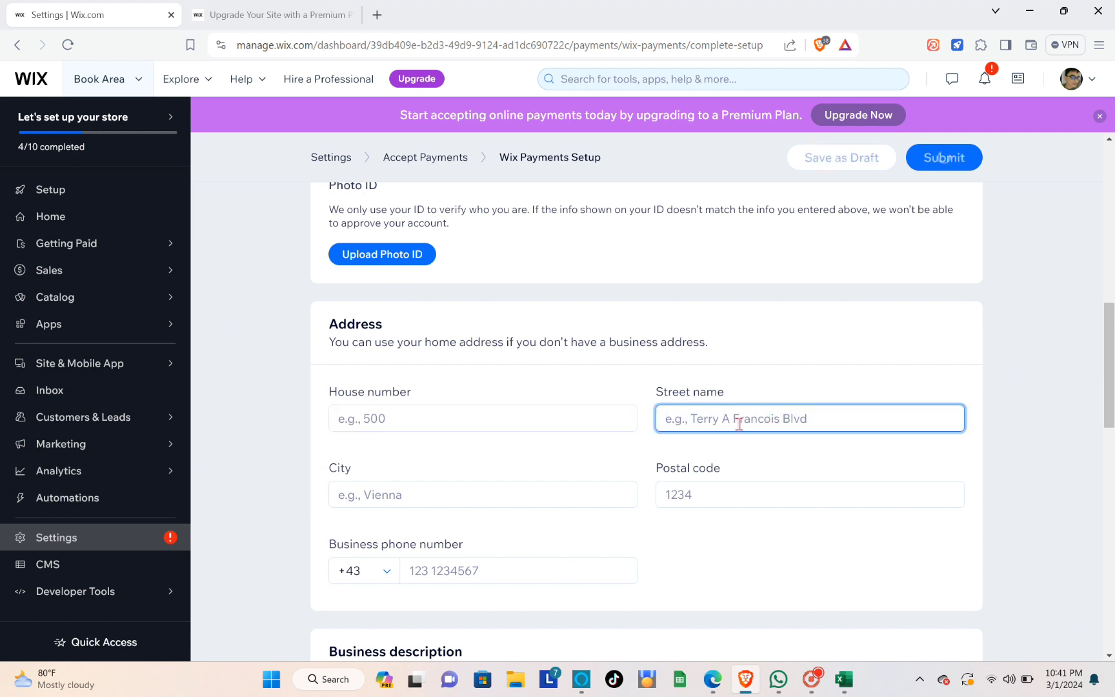
{"action": "left_click", "coordinate": [388, 494]}
{"action": "left_click", "coordinate": [700, 502]}
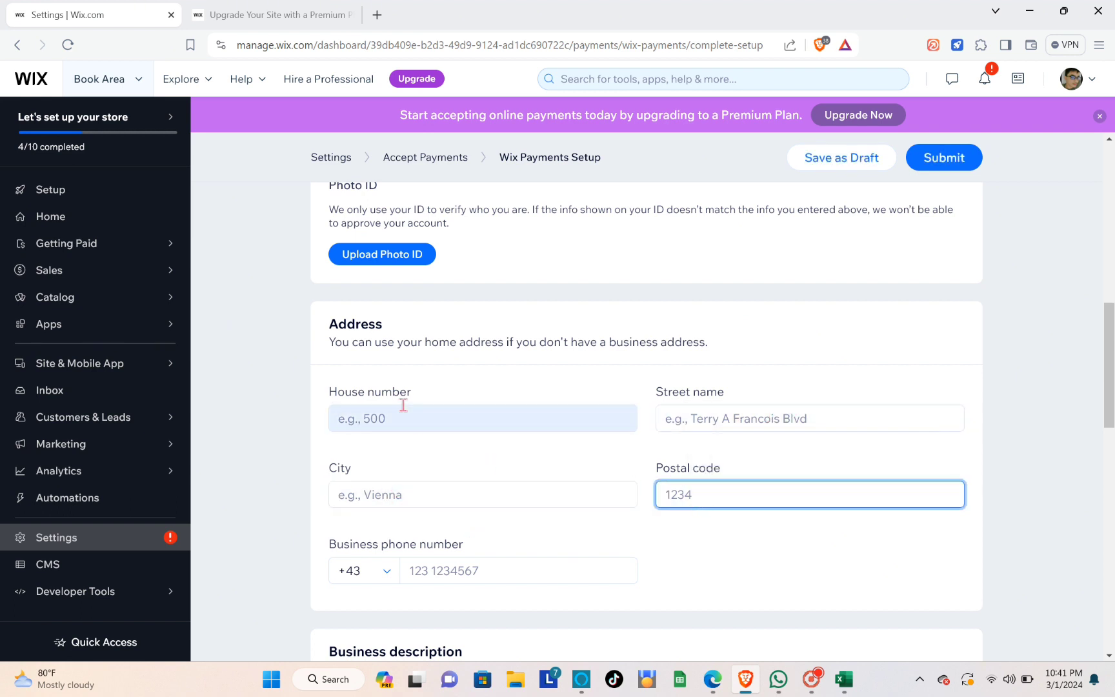
{"action": "left_click", "coordinate": [375, 417]}
{"action": "scroll", "coordinate": [526, 458], "scroll_direction": "down", "scroll_amount": 2}
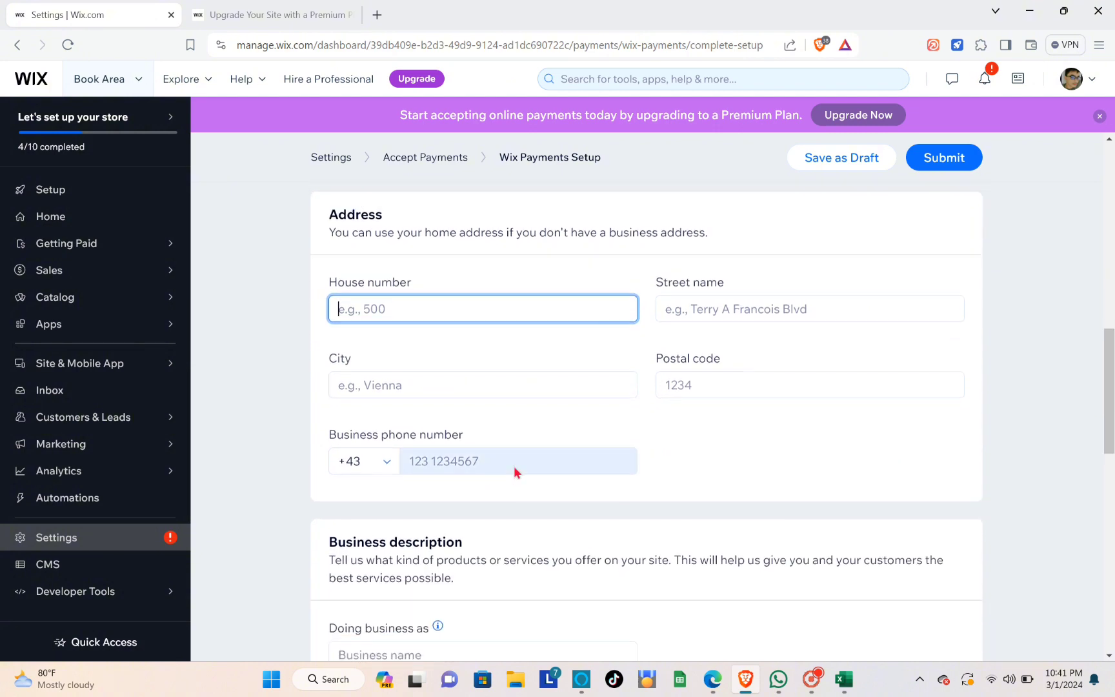
{"action": "scroll", "coordinate": [514, 468], "scroll_direction": "up", "scroll_amount": 1}
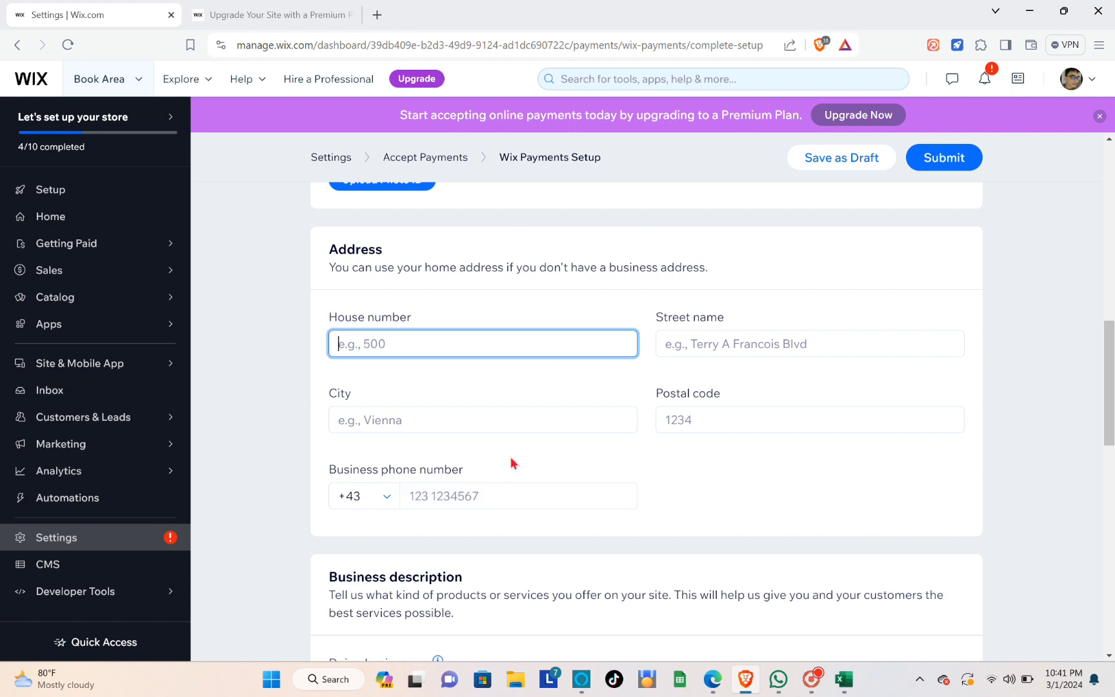
{"action": "scroll", "coordinate": [514, 452], "scroll_direction": "down", "scroll_amount": 3}
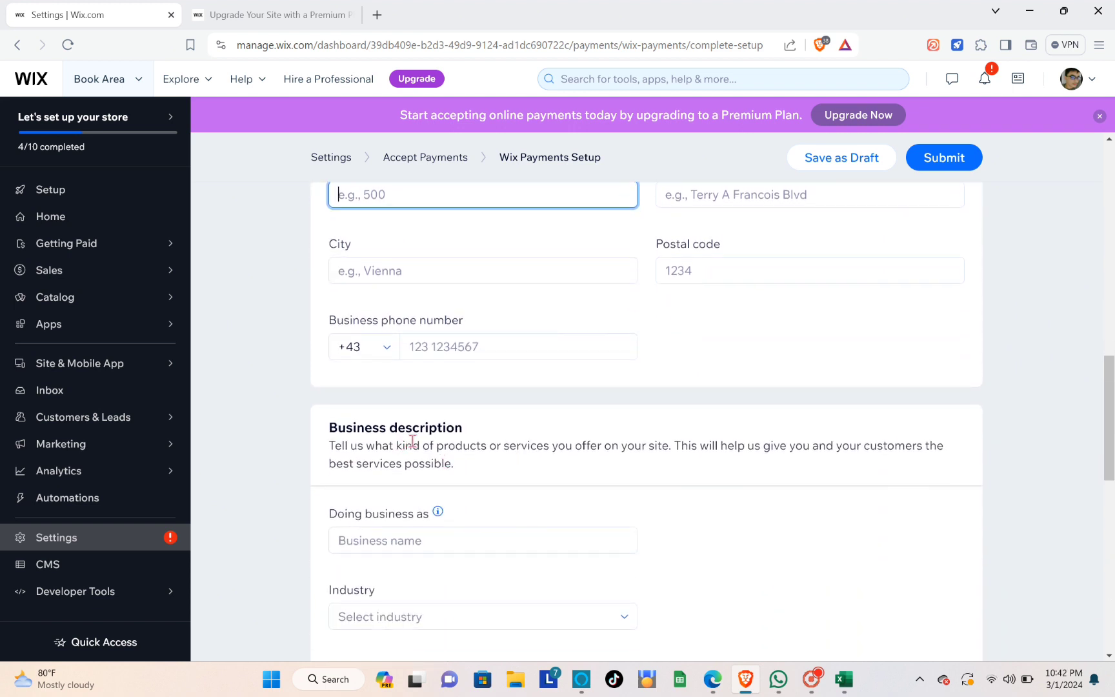
{"action": "scroll", "coordinate": [480, 445], "scroll_direction": "down", "scroll_amount": 1}
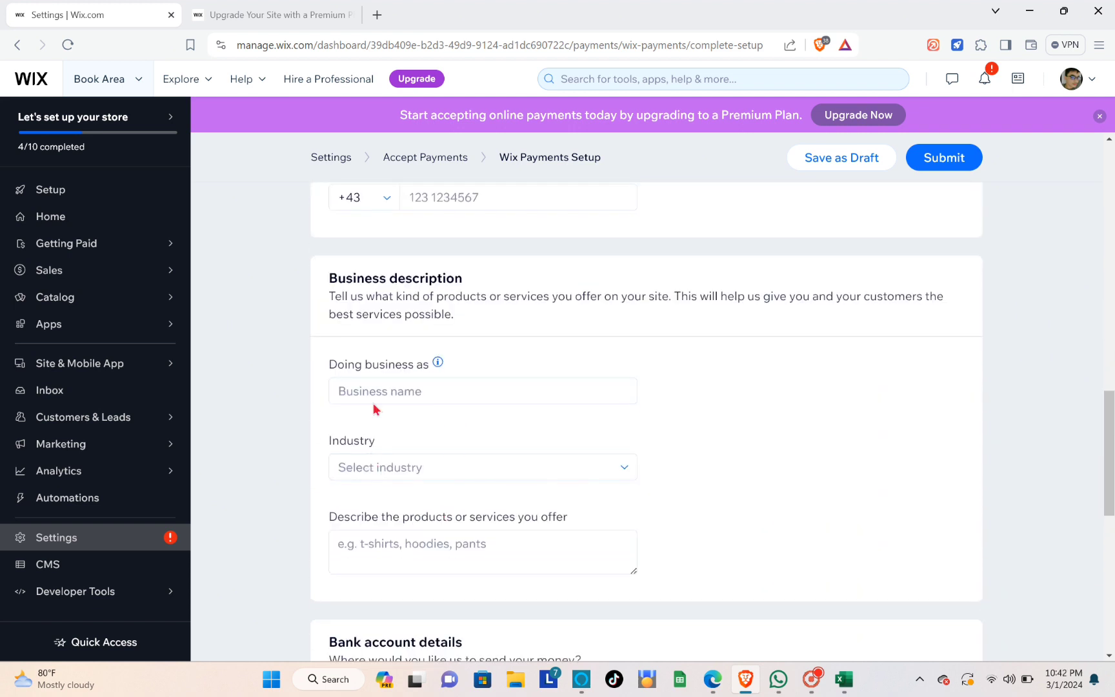
{"action": "left_click", "coordinate": [428, 382]}
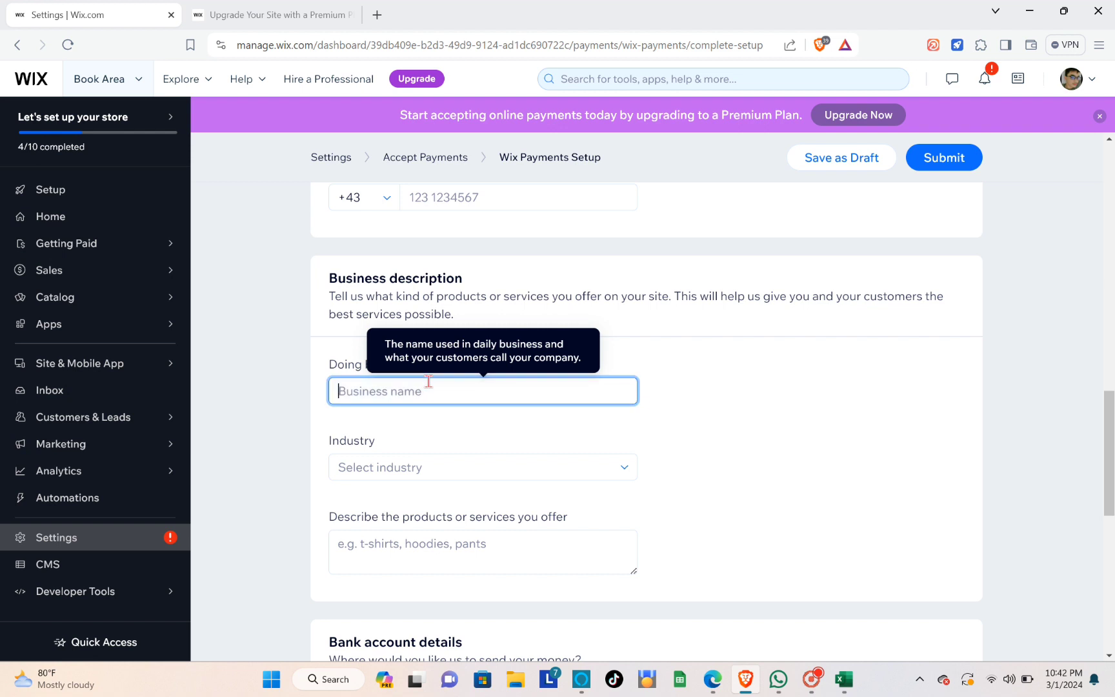
{"action": "left_click", "coordinate": [379, 469]}
{"action": "scroll", "coordinate": [423, 533], "scroll_direction": "down", "scroll_amount": 6}
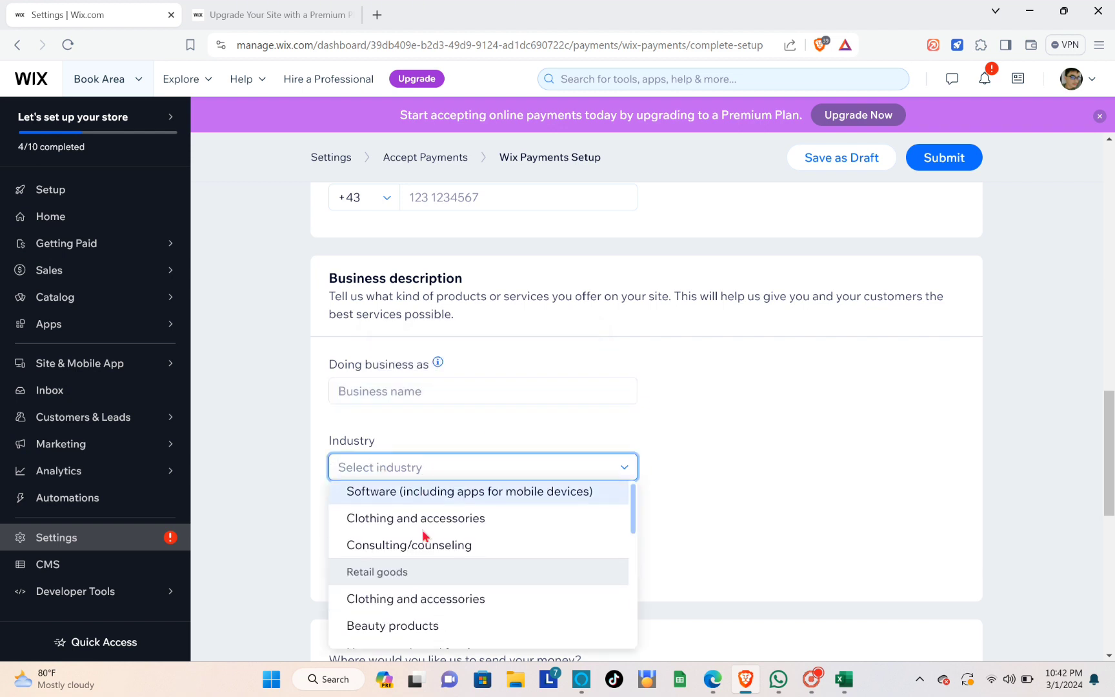
{"action": "scroll", "coordinate": [419, 535], "scroll_direction": "down", "scroll_amount": 2}
{"action": "key", "text": "shift+Tab"}
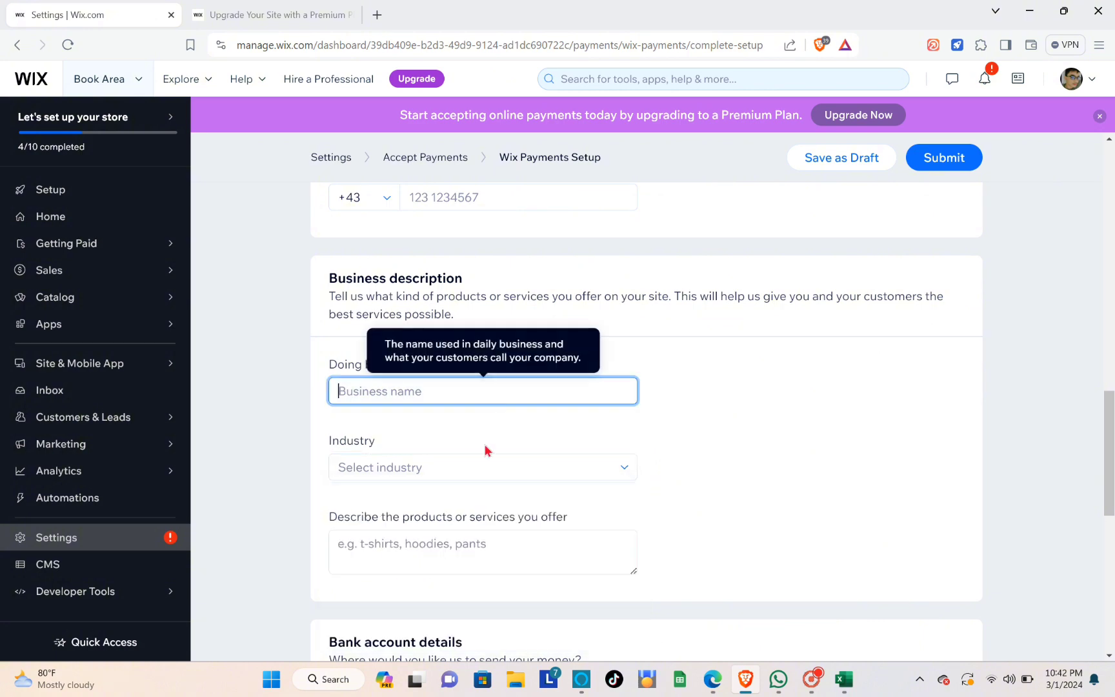
{"action": "scroll", "coordinate": [452, 426], "scroll_direction": "down", "scroll_amount": 2}
{"action": "left_click", "coordinate": [572, 385]}
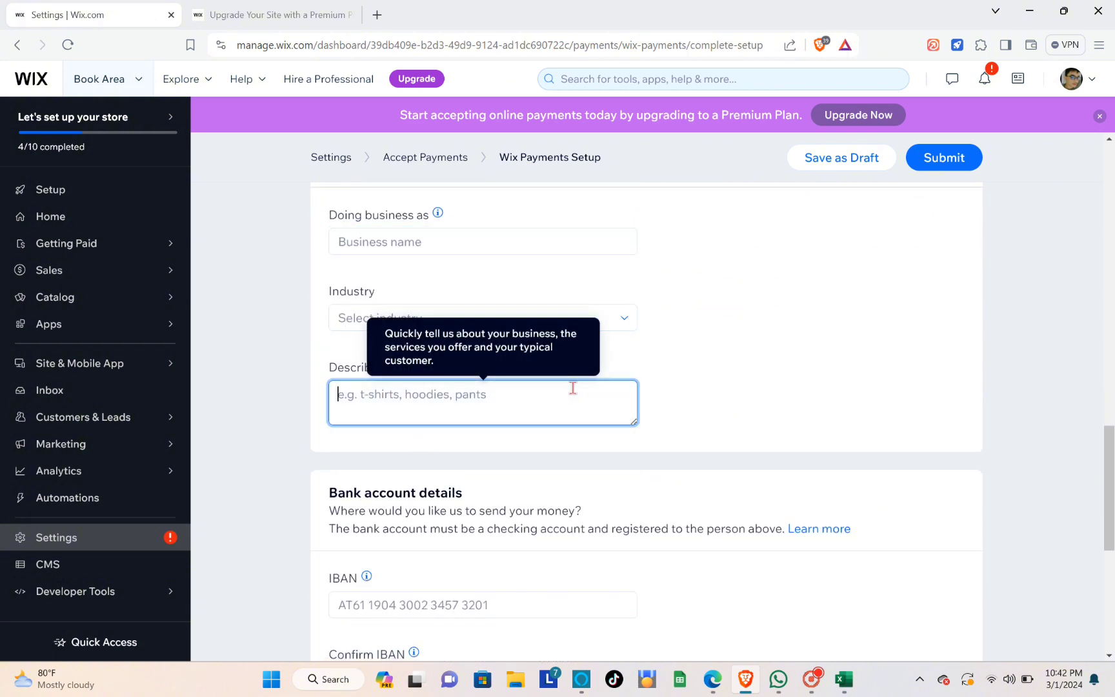
{"action": "left_click", "coordinate": [627, 348]}
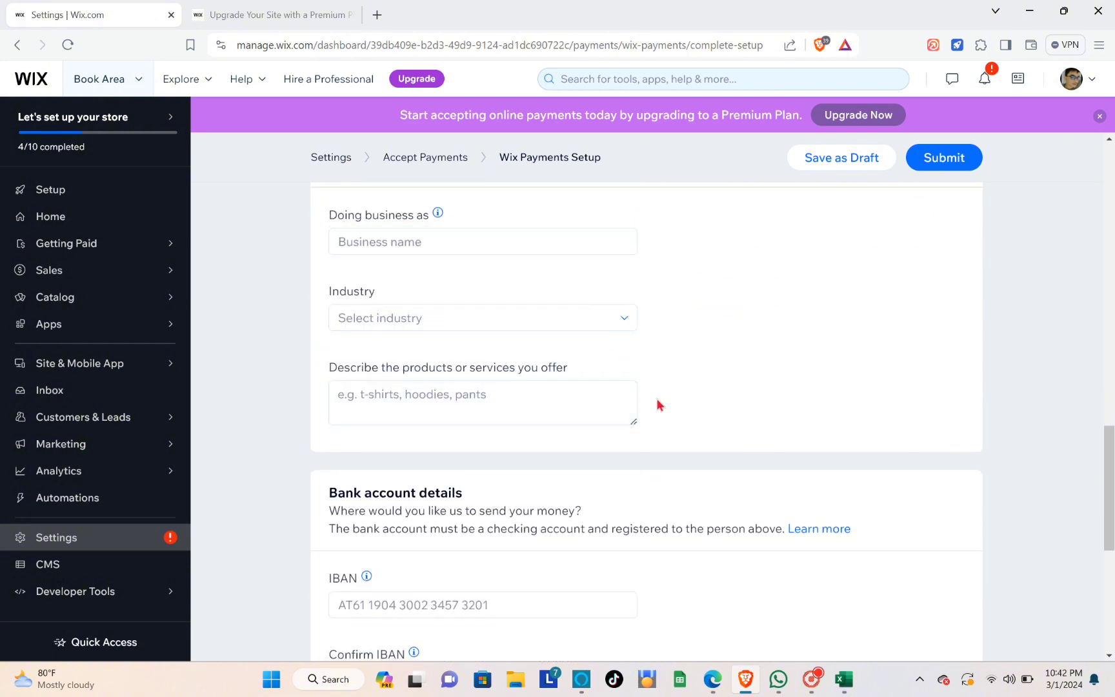
{"action": "left_click", "coordinate": [592, 400]}
Accept the Wix Payments Terms and Conditions and submit the payout setup form.
{"action": "scroll", "coordinate": [480, 415], "scroll_direction": "down", "scroll_amount": 2}
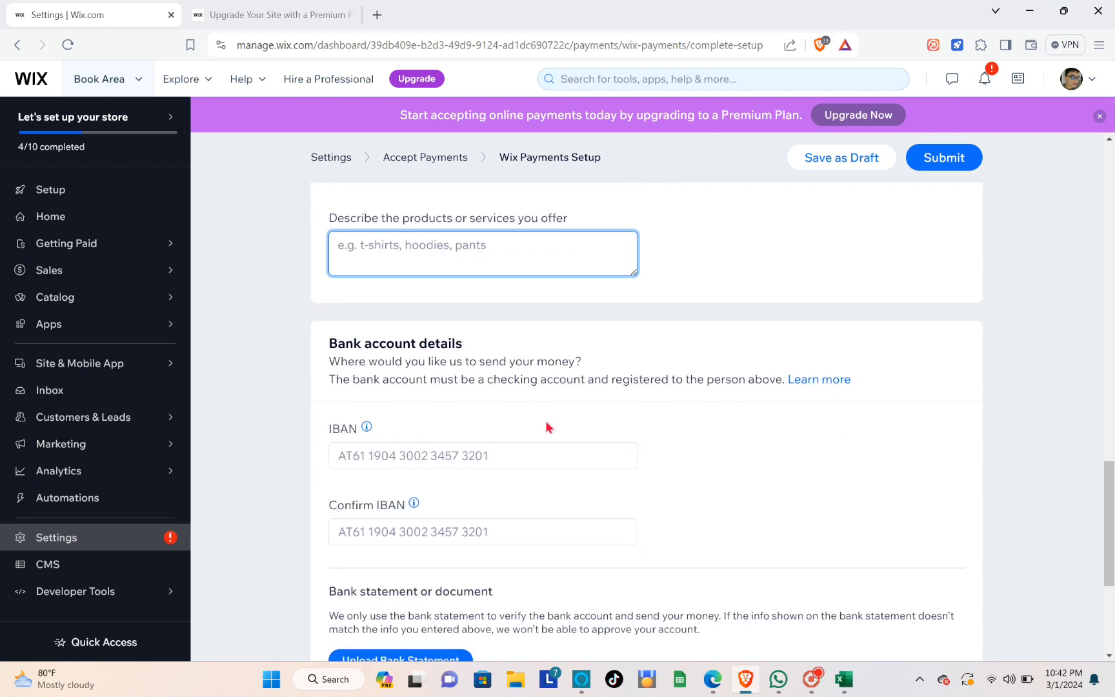
{"action": "scroll", "coordinate": [518, 483], "scroll_direction": "down", "scroll_amount": 2}
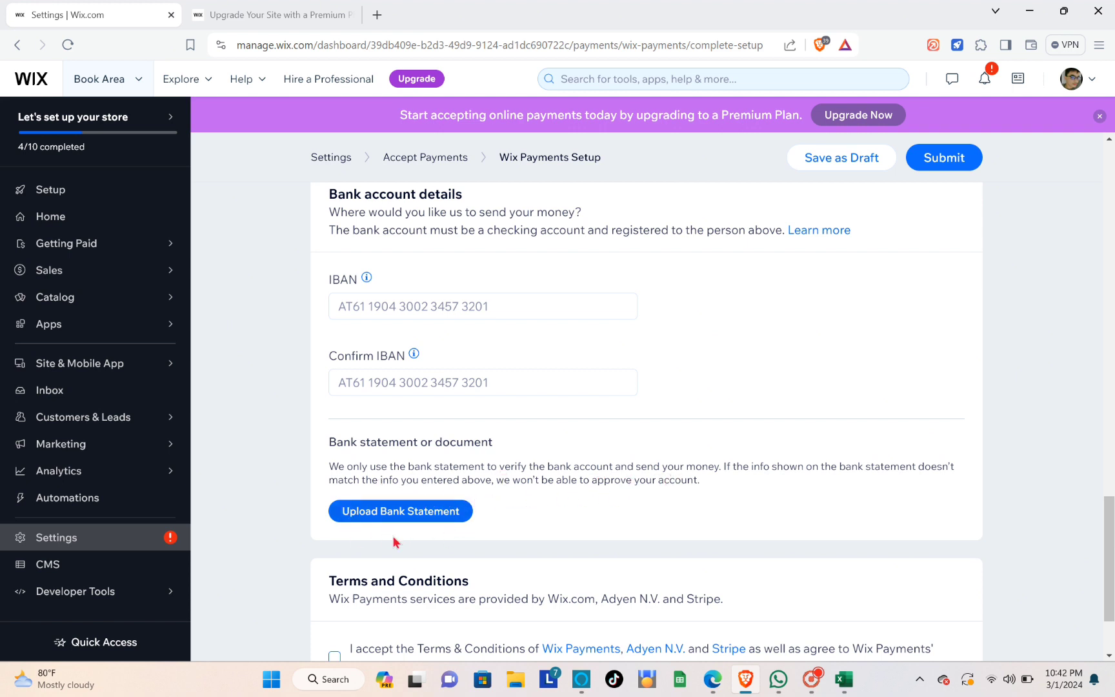
{"action": "scroll", "coordinate": [405, 509], "scroll_direction": "down", "scroll_amount": 2}
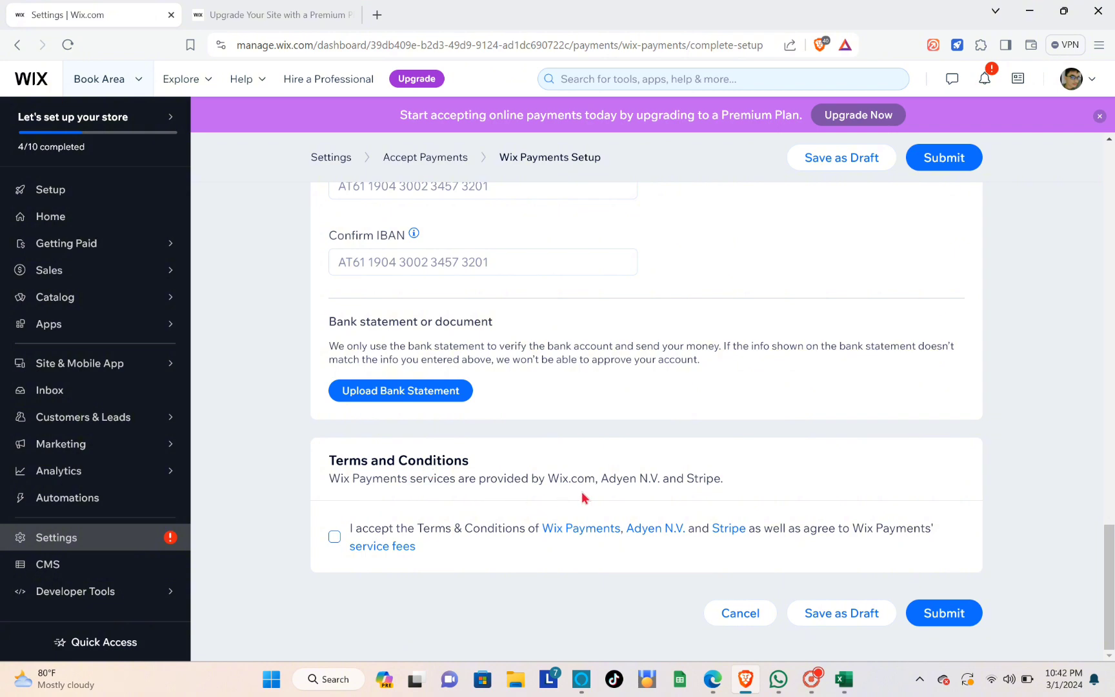
{"action": "left_click", "coordinate": [334, 536]}
{"action": "left_click", "coordinate": [926, 624]}
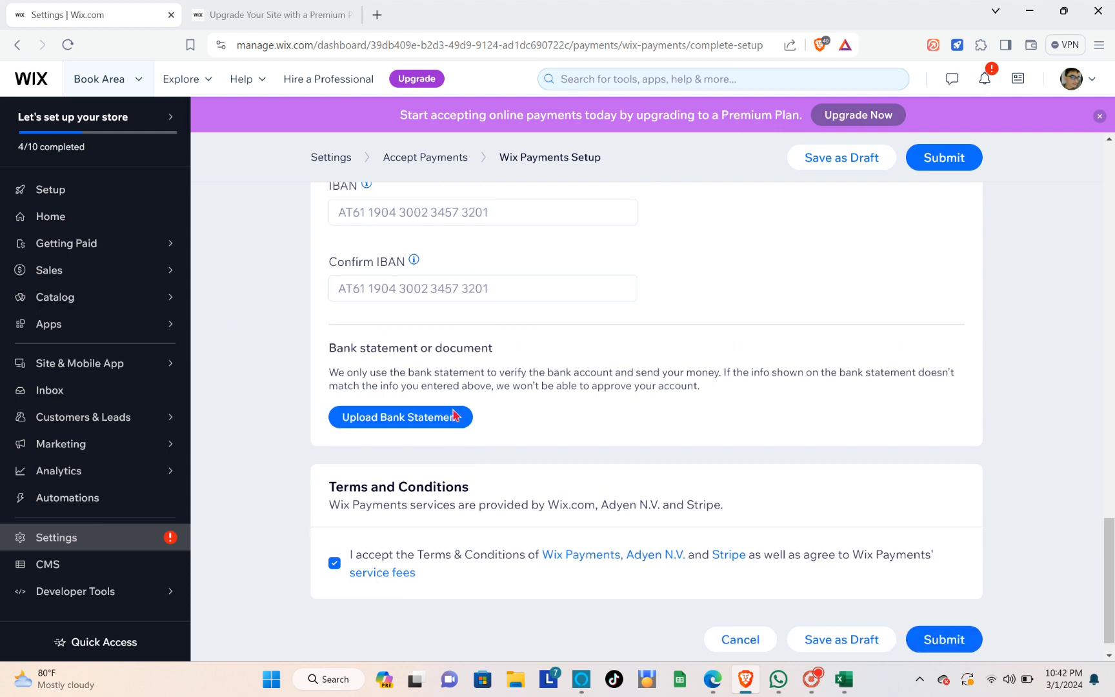
{"action": "scroll", "coordinate": [464, 406], "scroll_direction": "down", "scroll_amount": 1}
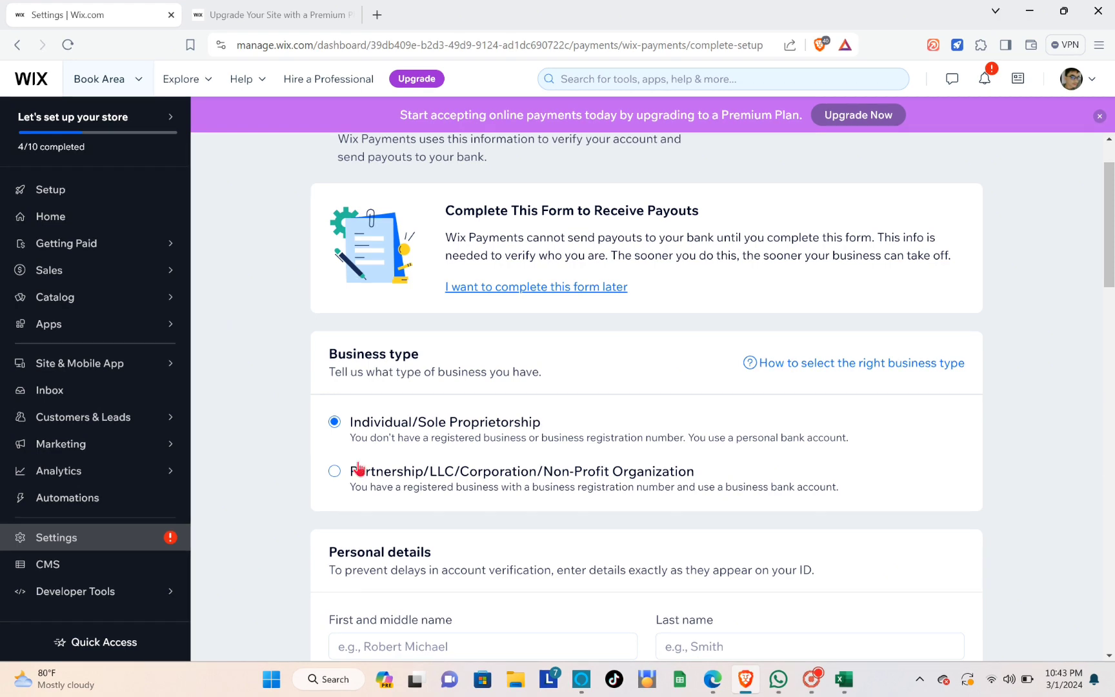
Postpone the setup form and open Connect PayPal, selecting the account email field.
{"action": "left_click", "coordinate": [621, 286]}
{"action": "scroll", "coordinate": [649, 278], "scroll_direction": "down", "scroll_amount": 7}
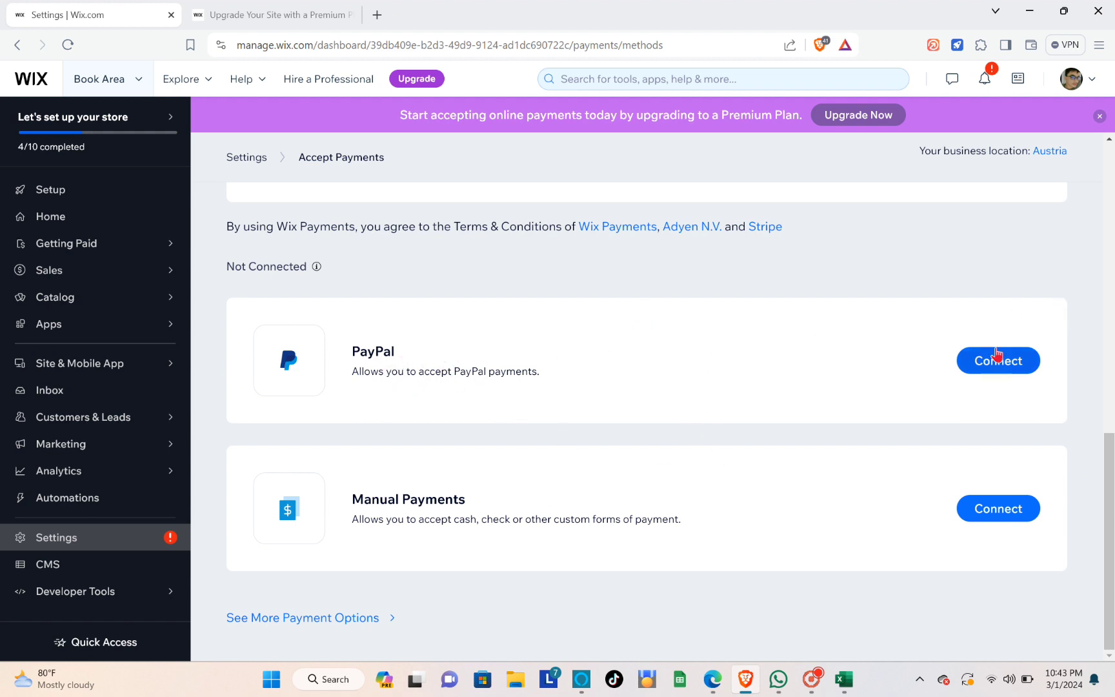
{"action": "left_click", "coordinate": [989, 368]}
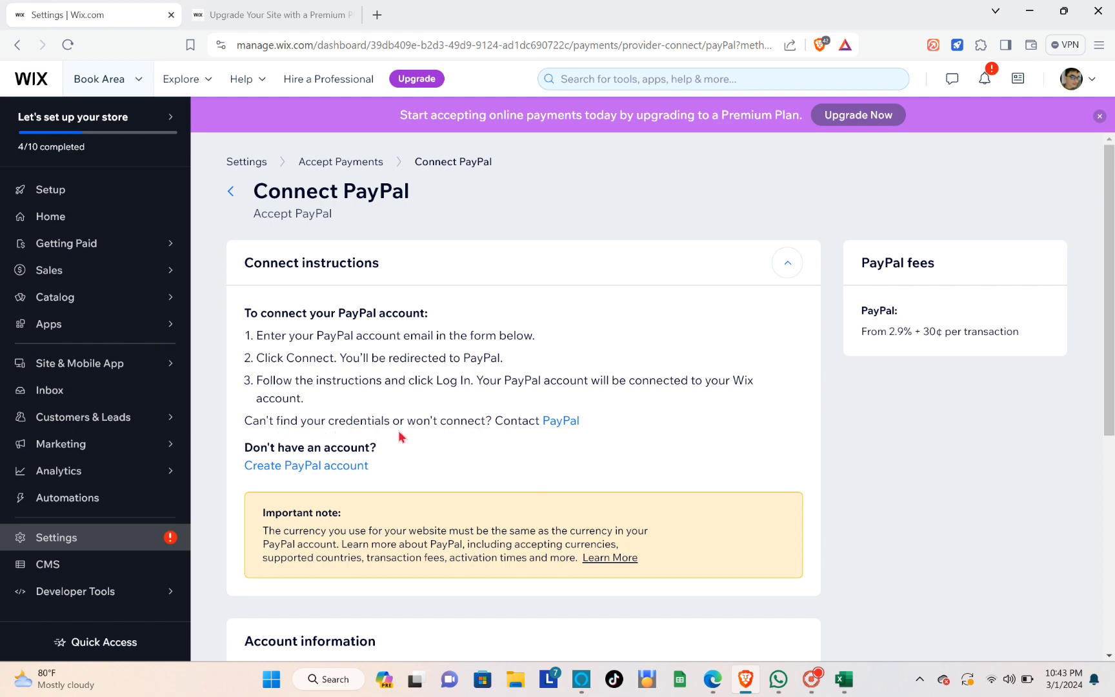
{"action": "scroll", "coordinate": [483, 438], "scroll_direction": "down", "scroll_amount": 5}
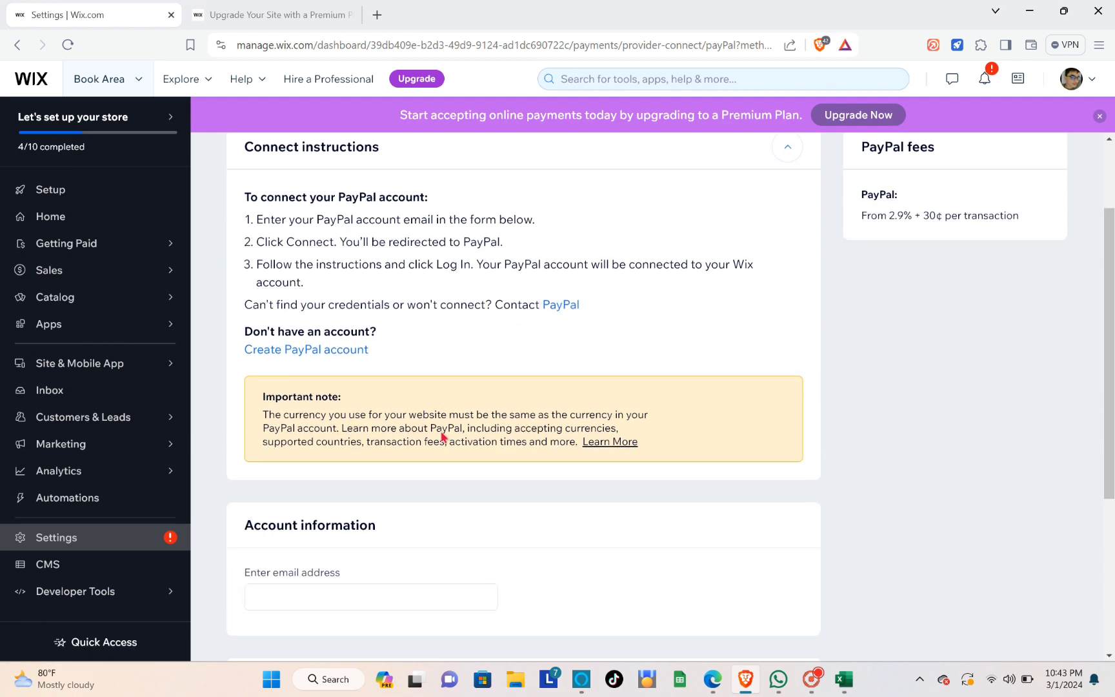
{"action": "scroll", "coordinate": [364, 333], "scroll_direction": "down", "scroll_amount": 2}
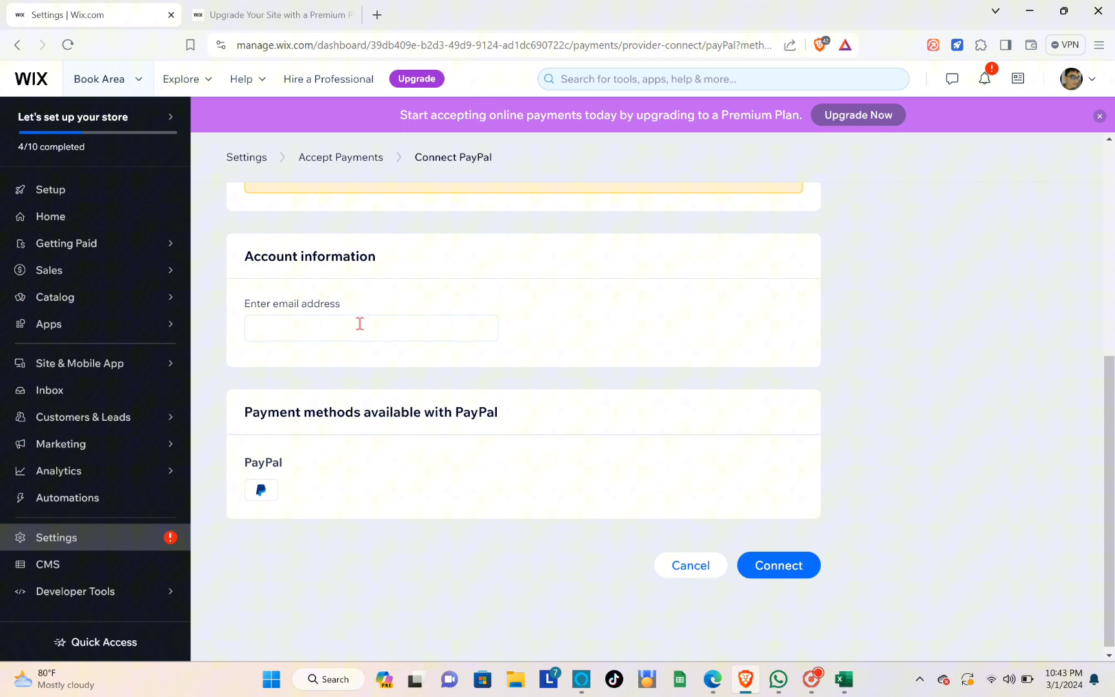
{"action": "left_click", "coordinate": [290, 322]}
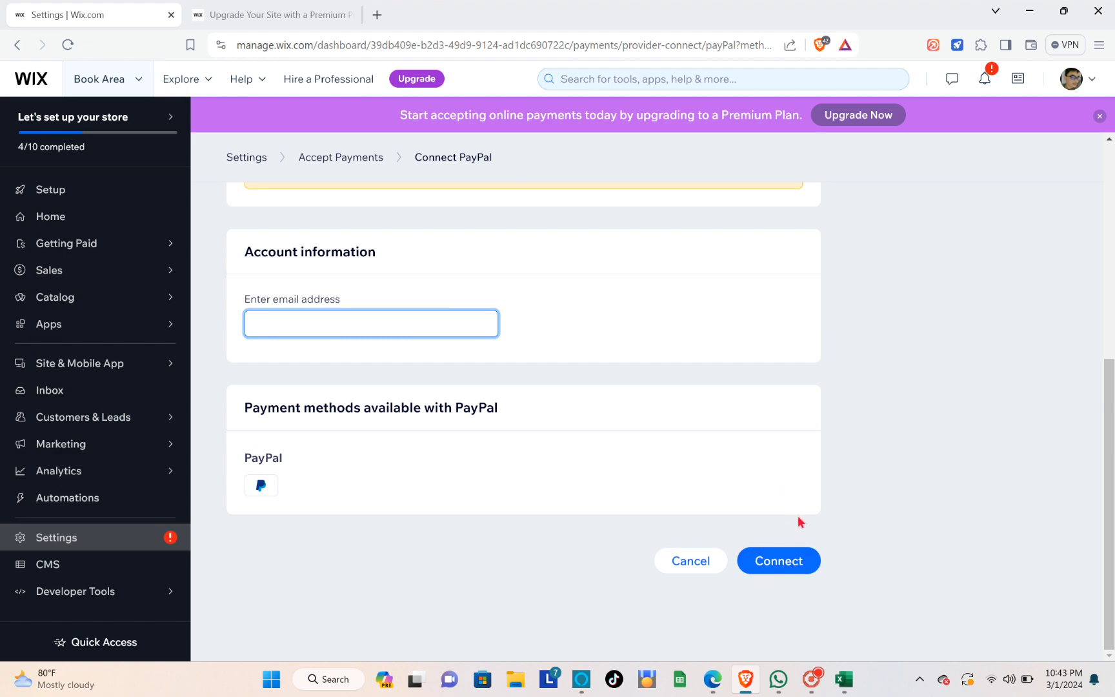
{"action": "scroll", "coordinate": [674, 473], "scroll_direction": "up", "scroll_amount": 6}
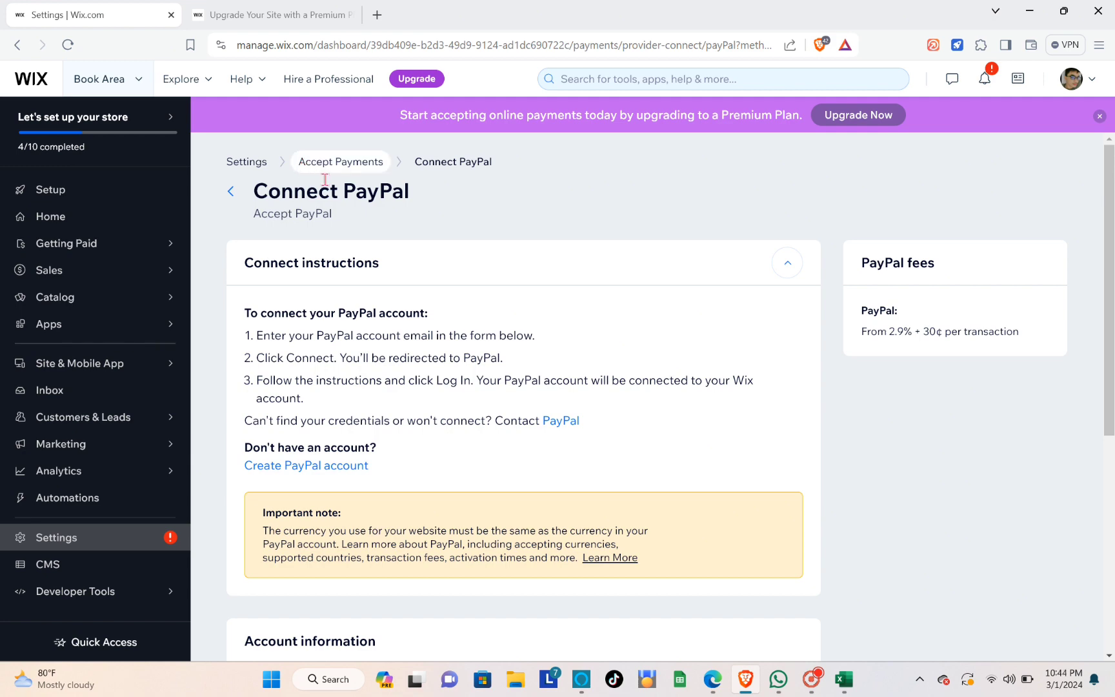
Start connecting Manual Payments from Accept Payments with Cash on delivery as the payment type.
{"action": "left_click", "coordinate": [230, 190]}
{"action": "scroll", "coordinate": [563, 530], "scroll_direction": "down", "scroll_amount": 10}
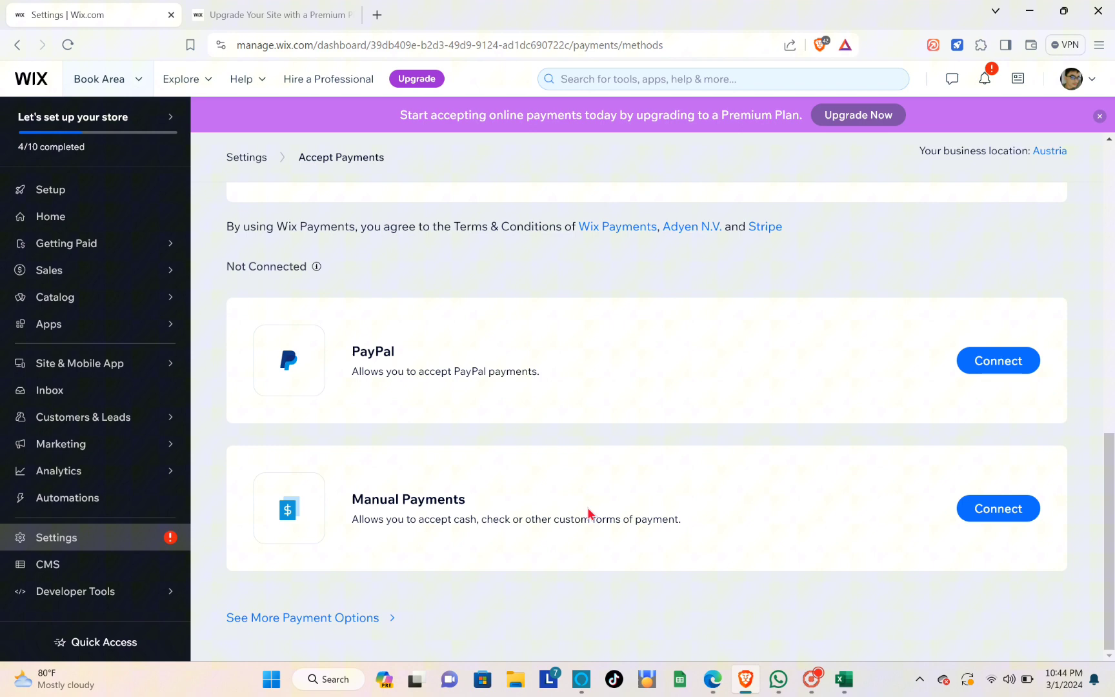
{"action": "left_click", "coordinate": [996, 519]}
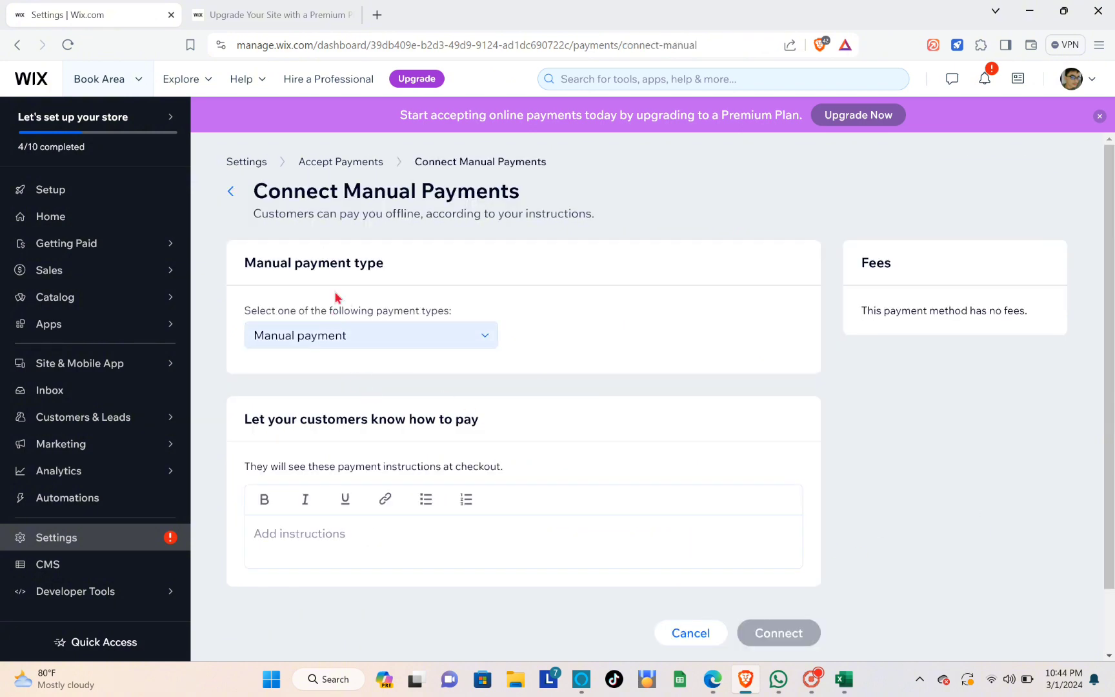
{"action": "left_click", "coordinate": [380, 336]}
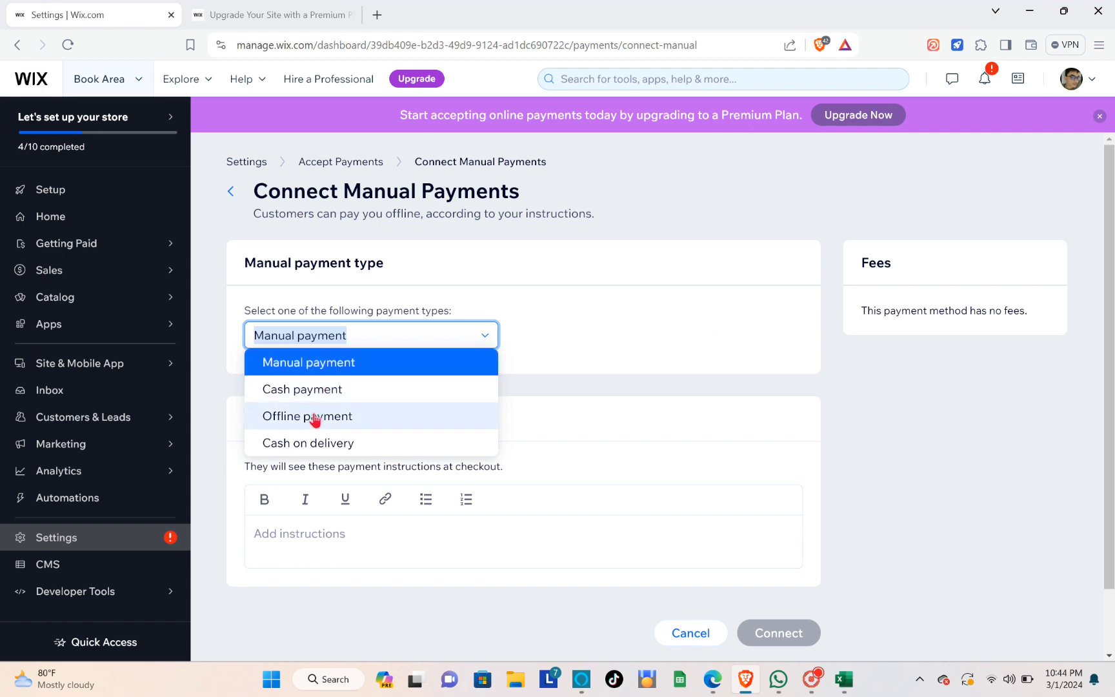
{"action": "left_click", "coordinate": [320, 445]}
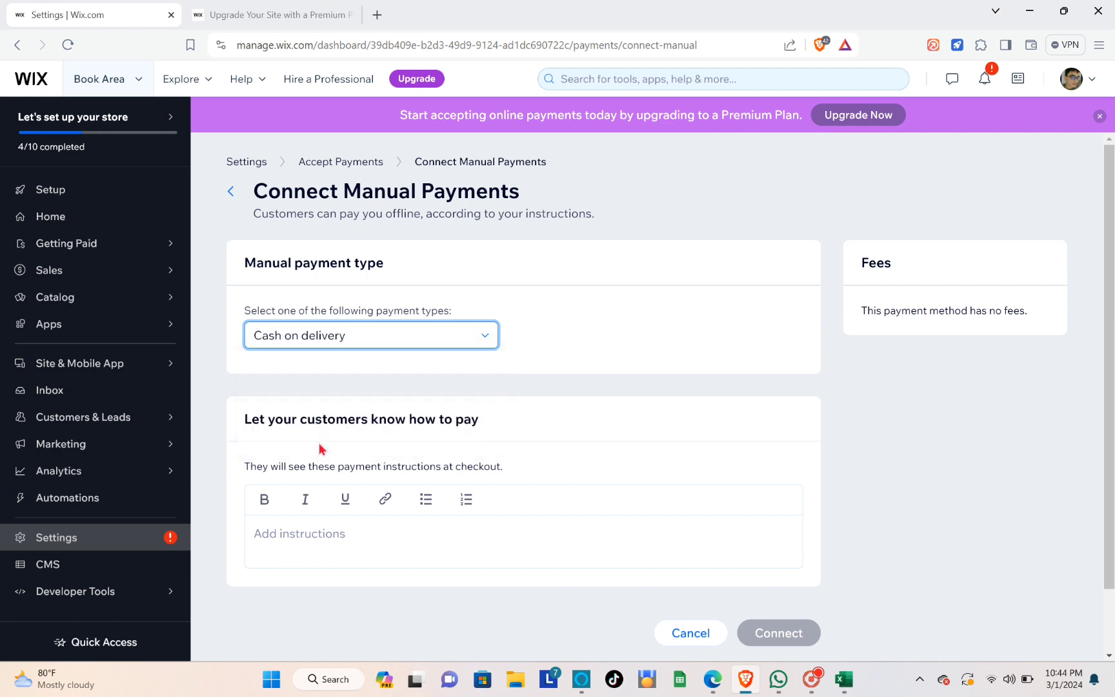
Type test text 'sdfe' into the customer payment instructions, then erase it.
{"action": "scroll", "coordinate": [333, 364], "scroll_direction": "down", "scroll_amount": 2}
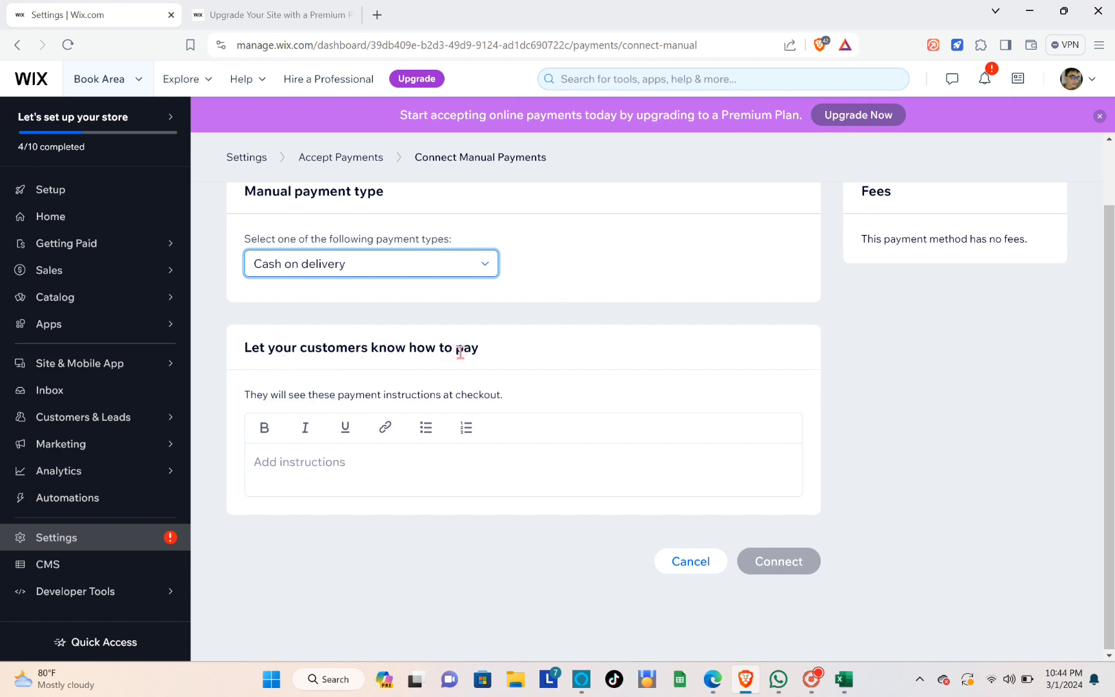
{"action": "left_click", "coordinate": [318, 398]}
{"action": "left_click", "coordinate": [303, 466]}
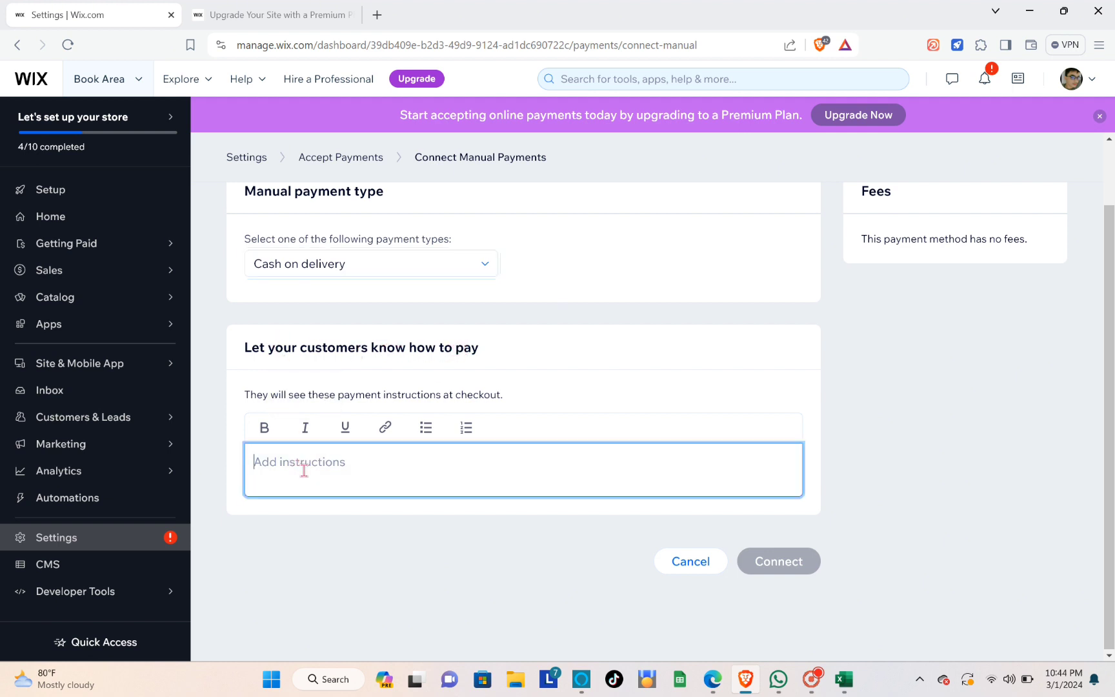
{"action": "type", "text": "sdfe"}
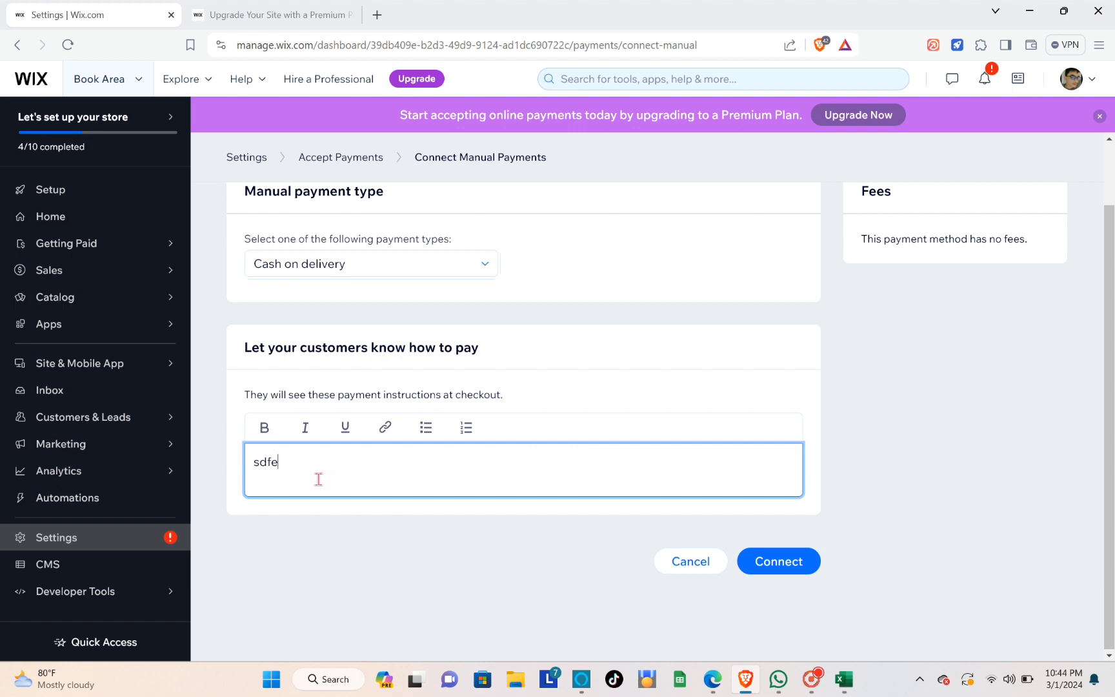
{"action": "key", "text": "BackSpace"}
{"action": "key", "text": "BackSpace"}
{"action": "key", "text": "BackSpace"}
{"action": "key", "text": "BackSpace"}
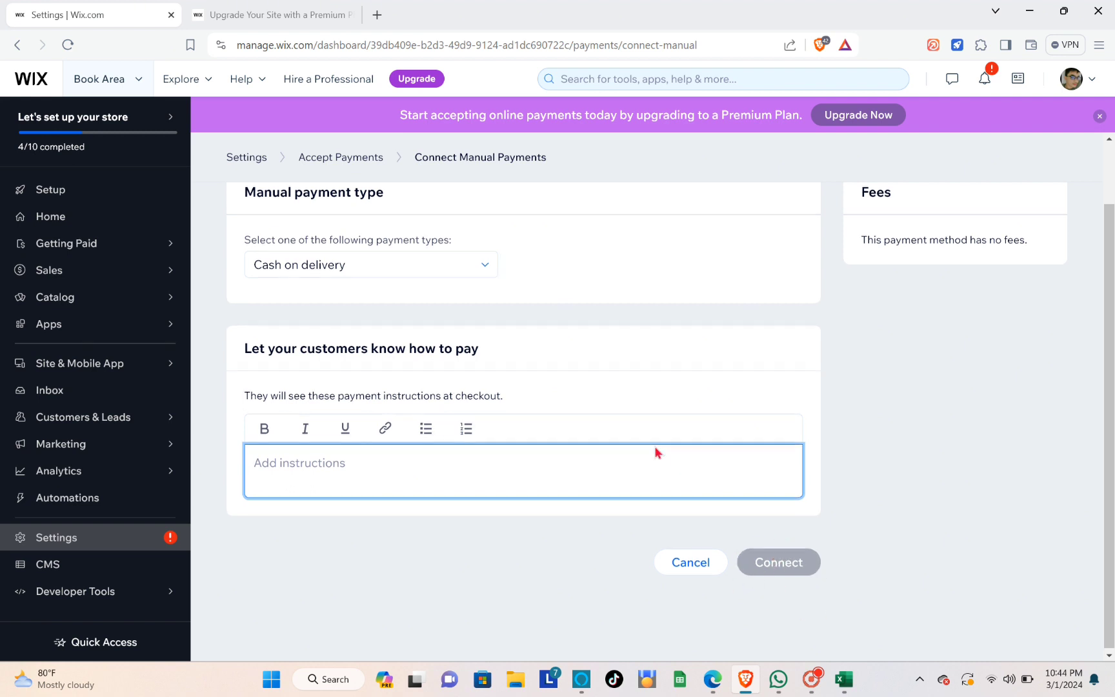
{"action": "scroll", "coordinate": [654, 446], "scroll_direction": "up", "scroll_amount": 1}
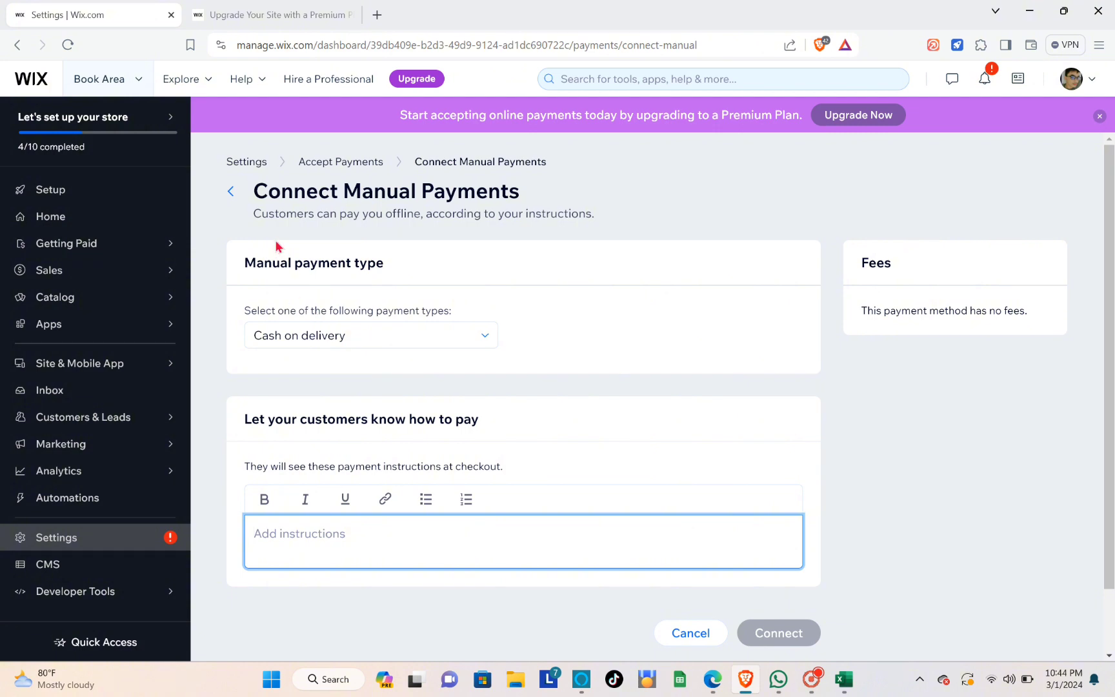
Leave the Manual Payments setup without saving and return to Accept Payments.
{"action": "left_click", "coordinate": [230, 191]}
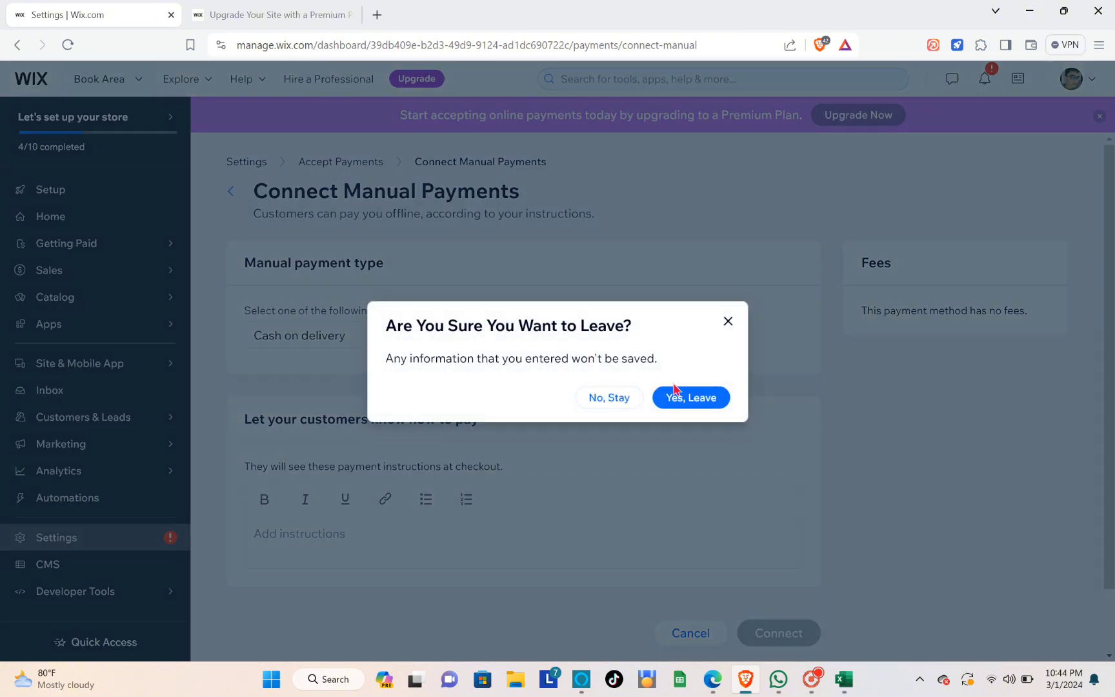
{"action": "left_click", "coordinate": [675, 391]}
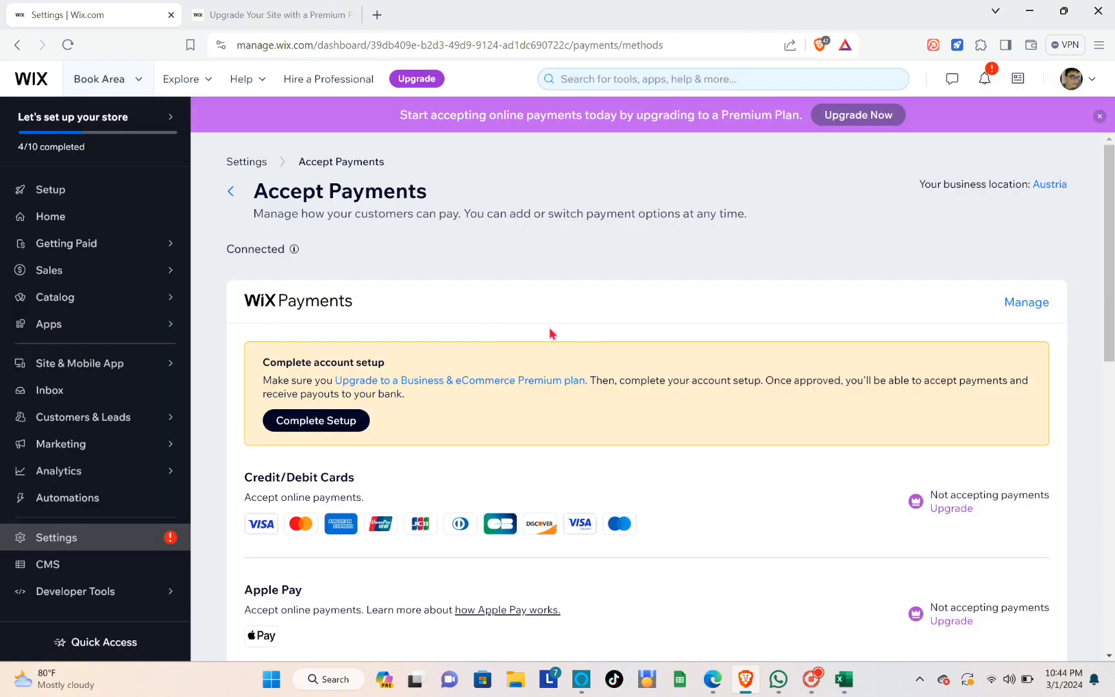